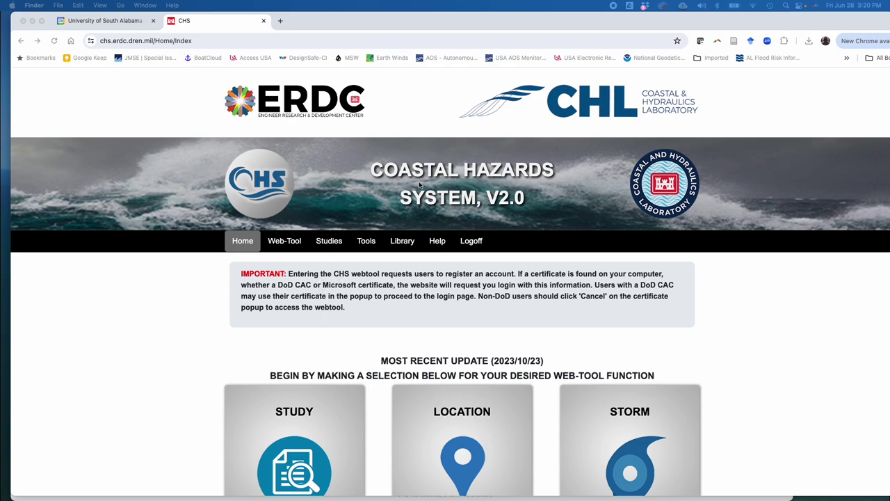
- Bring up the CHS home page in the browser, look over it, and enter the STUDY section
{"action": "left_click", "coordinate": [199, 42]}
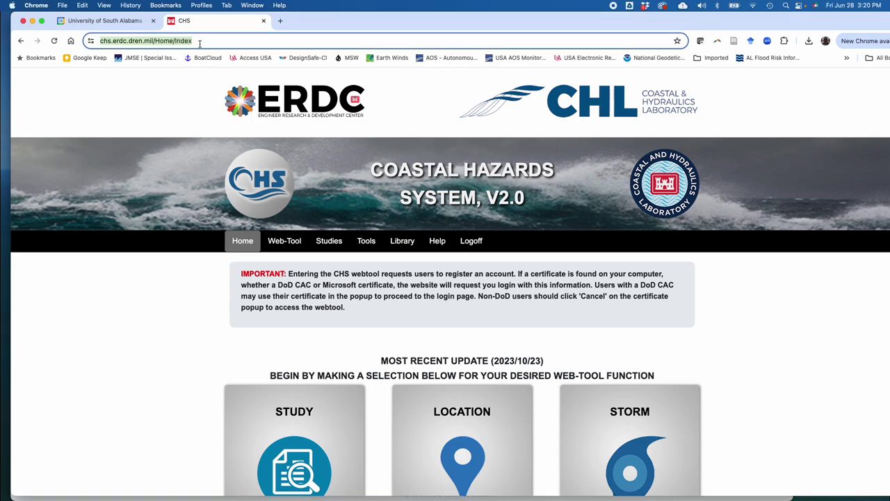
{"action": "left_click", "coordinate": [128, 41]}
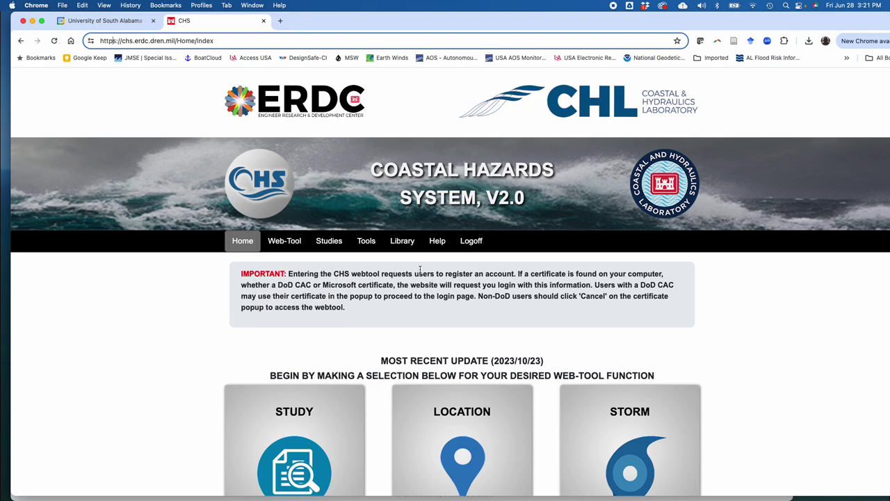
{"action": "scroll", "coordinate": [210, 338], "scroll_direction": "down", "scroll_amount": 1}
{"action": "scroll", "coordinate": [206, 336], "scroll_direction": "down", "scroll_amount": 3}
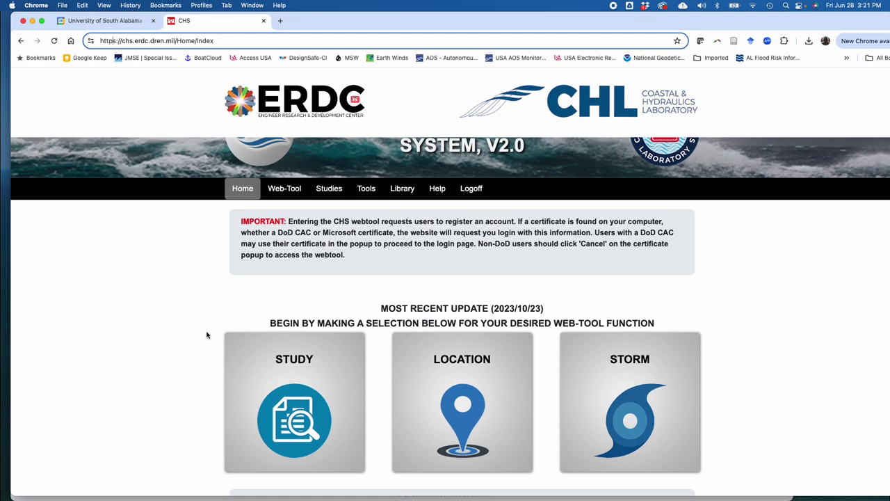
{"action": "scroll", "coordinate": [703, 307], "scroll_direction": "up", "scroll_amount": 1}
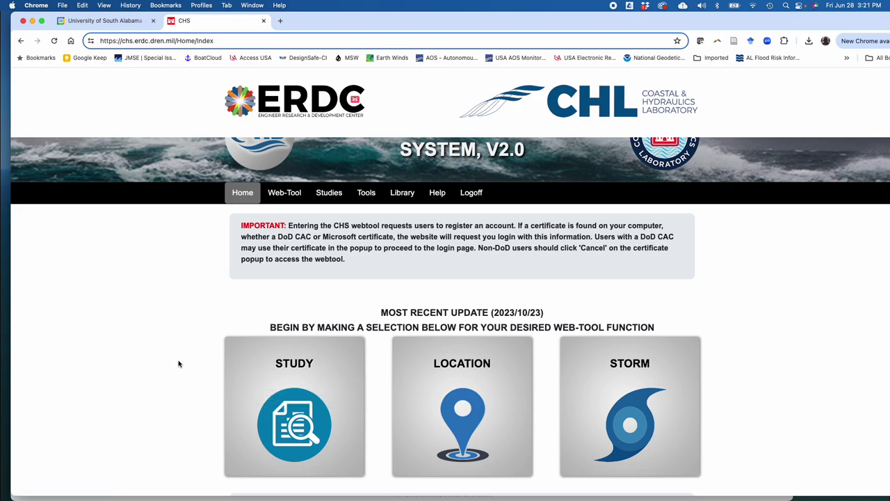
{"action": "scroll", "coordinate": [178, 363], "scroll_direction": "down", "scroll_amount": 5}
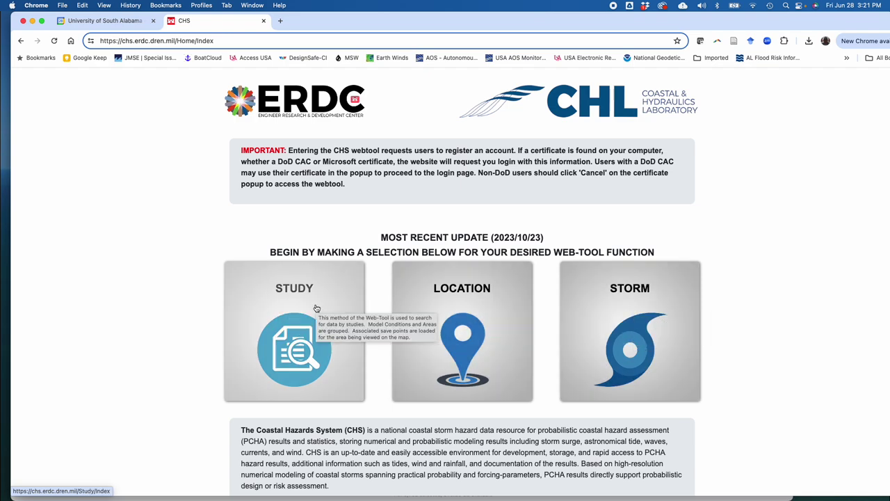
{"action": "left_click", "coordinate": [316, 308]}
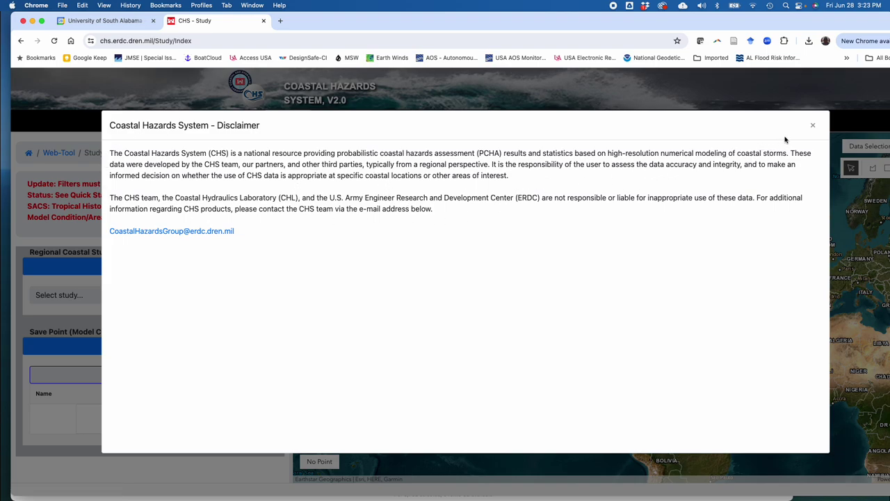
- Dismiss the data disclaimer, reposition the browser window, and expand the regional coastal studies list
{"action": "left_click", "coordinate": [814, 128]}
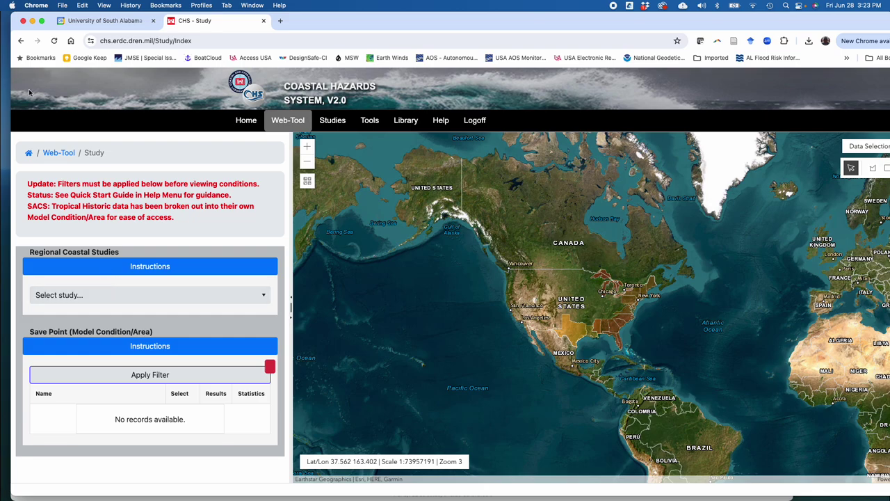
{"action": "left_click_drag", "start_coordinate": [8, 28], "coordinate": [45, 28]}
{"action": "left_click_drag", "start_coordinate": [353, 16], "coordinate": [318, 11]}
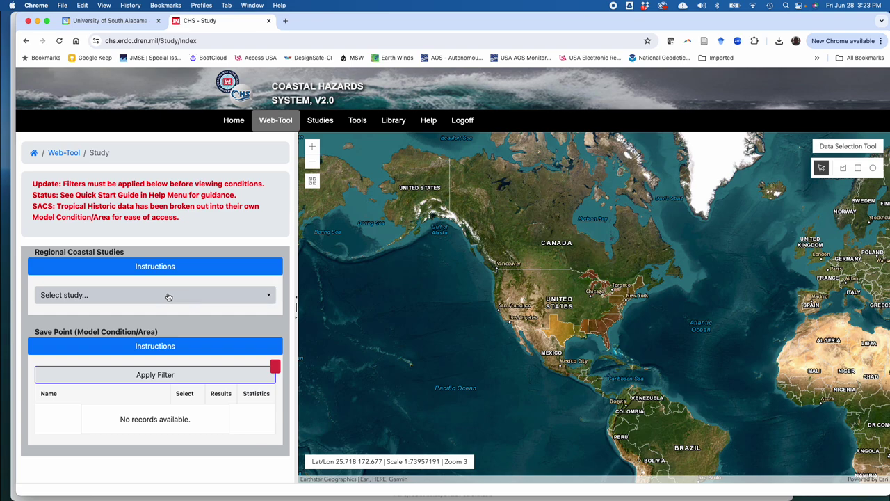
{"action": "left_click", "coordinate": [168, 297]}
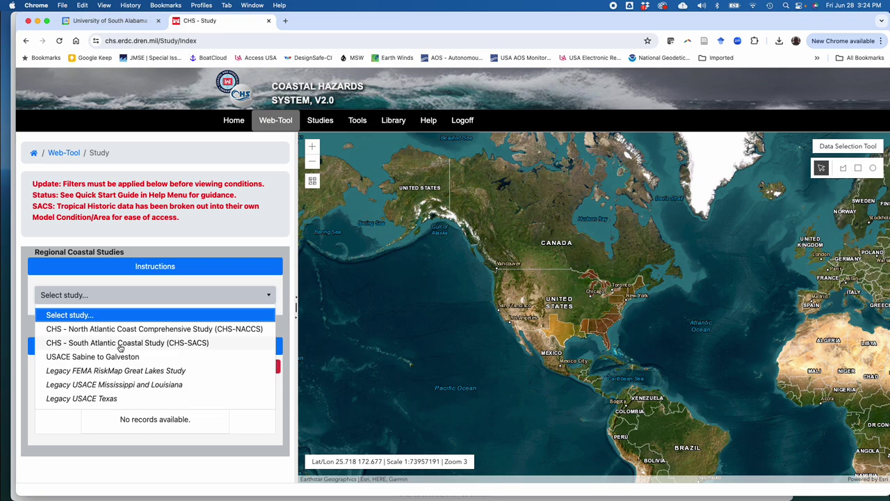
- Select CHS-SACS, then uncheck and collapse Base Conditions for CHS-PR and CHS-SA
{"action": "left_click", "coordinate": [123, 344]}
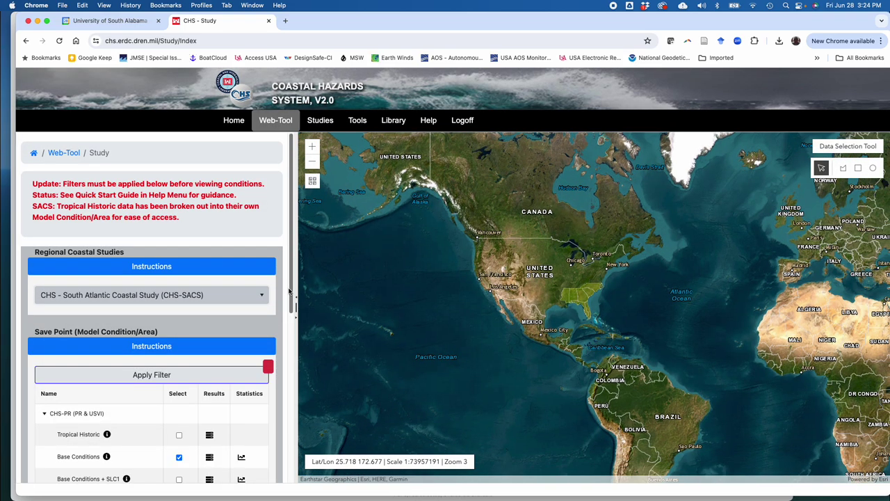
{"action": "left_click_drag", "start_coordinate": [289, 291], "coordinate": [279, 375]}
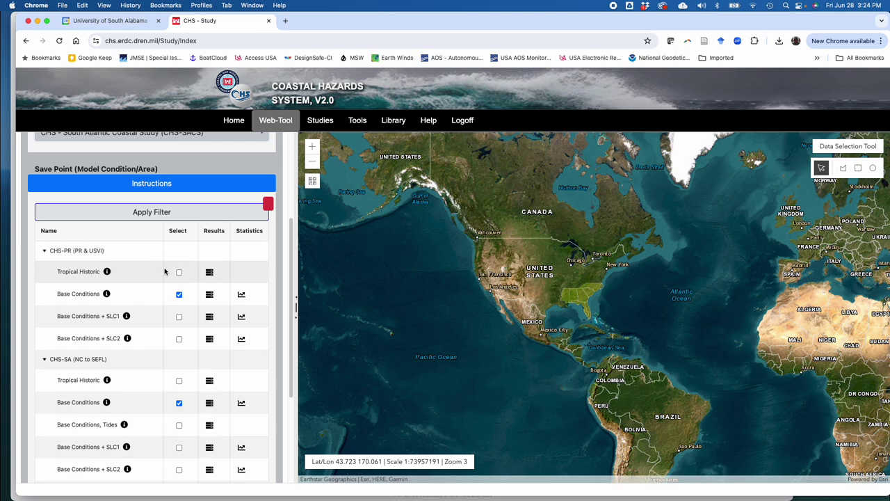
{"action": "left_click", "coordinate": [180, 295]}
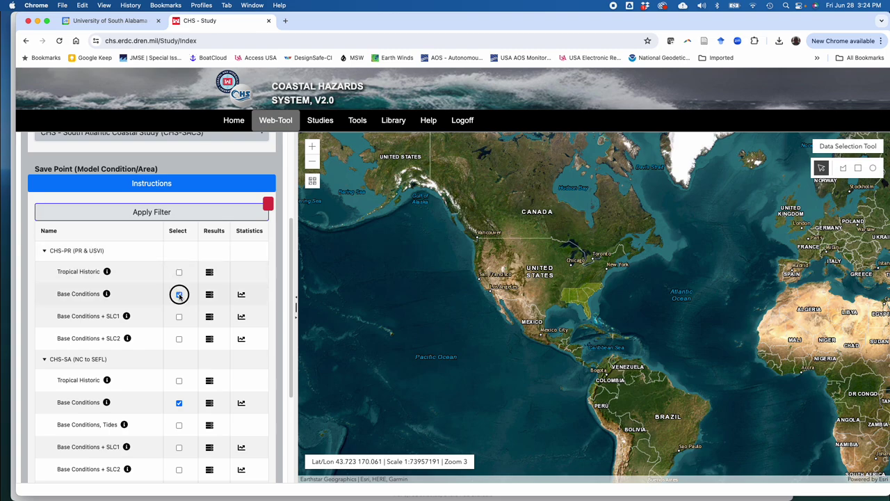
{"action": "left_click", "coordinate": [47, 254]}
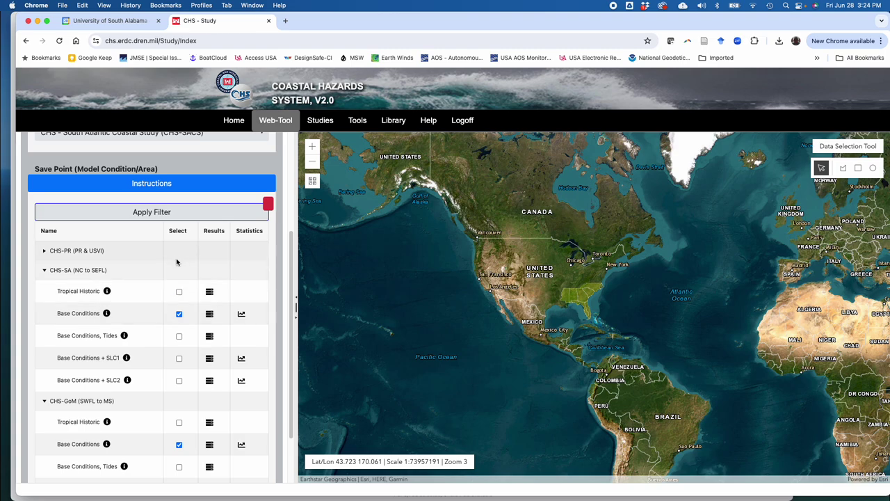
{"action": "left_click", "coordinate": [179, 314]}
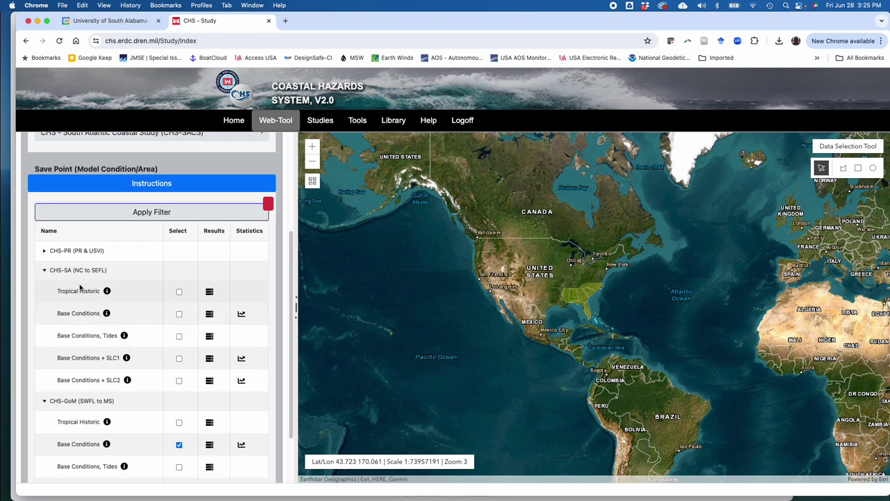
{"action": "left_click", "coordinate": [46, 272]}
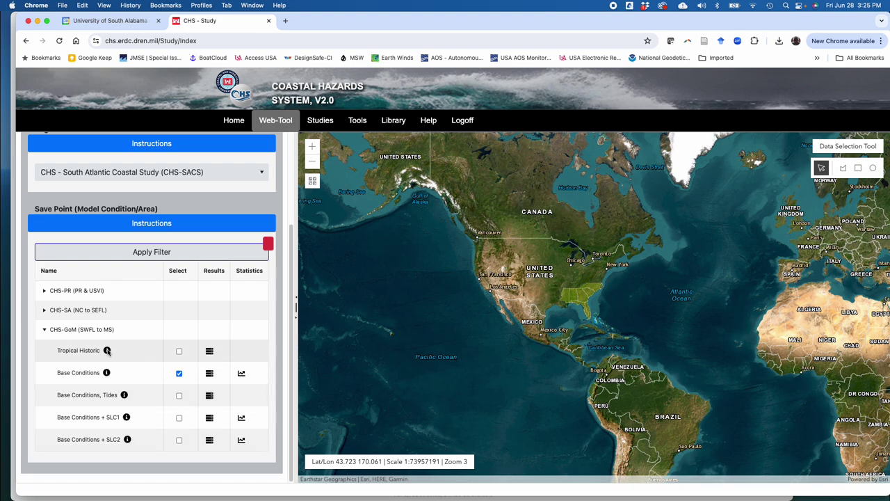
{"action": "mouse_move", "coordinate": [107, 351]}
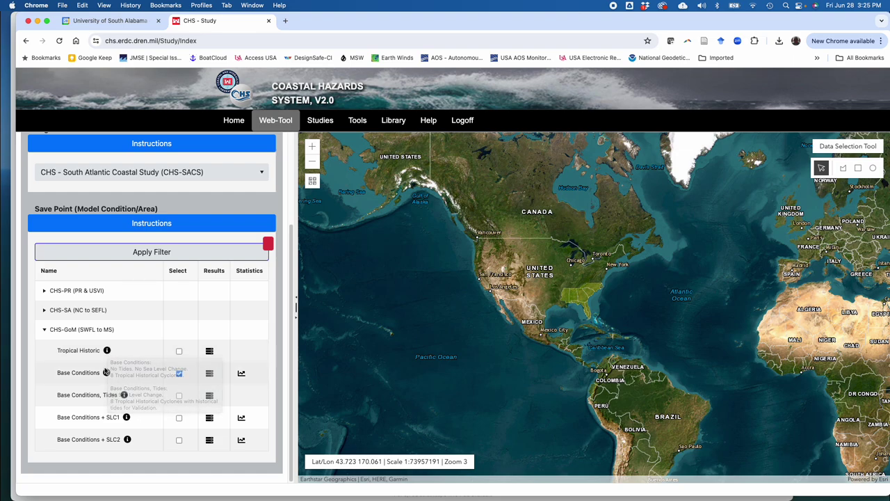
{"action": "left_click", "coordinate": [178, 373]}
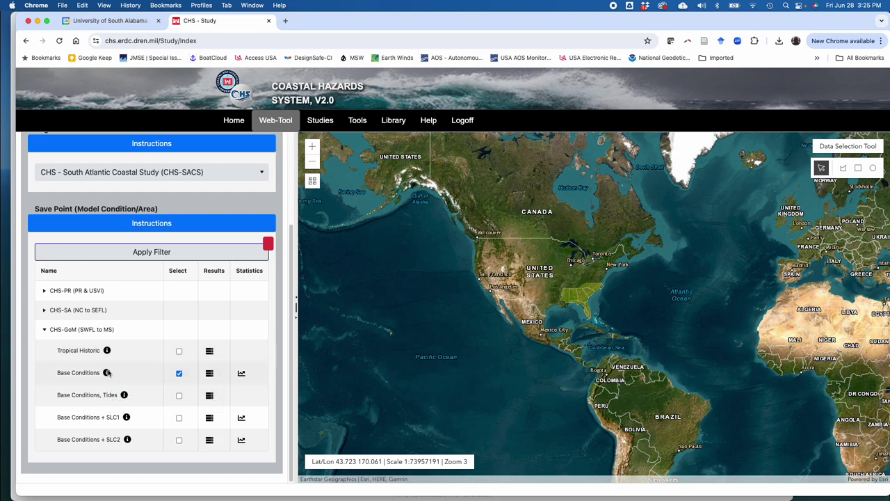
{"action": "mouse_move", "coordinate": [107, 375]}
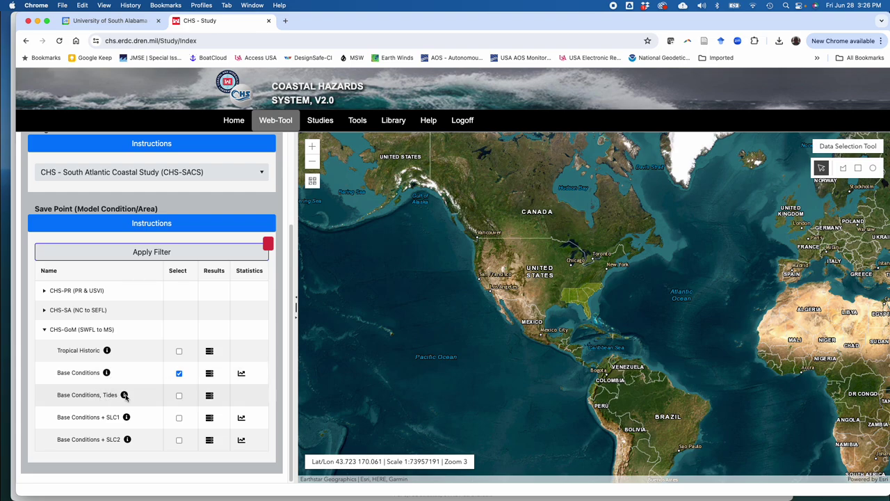
{"action": "mouse_move", "coordinate": [126, 396]}
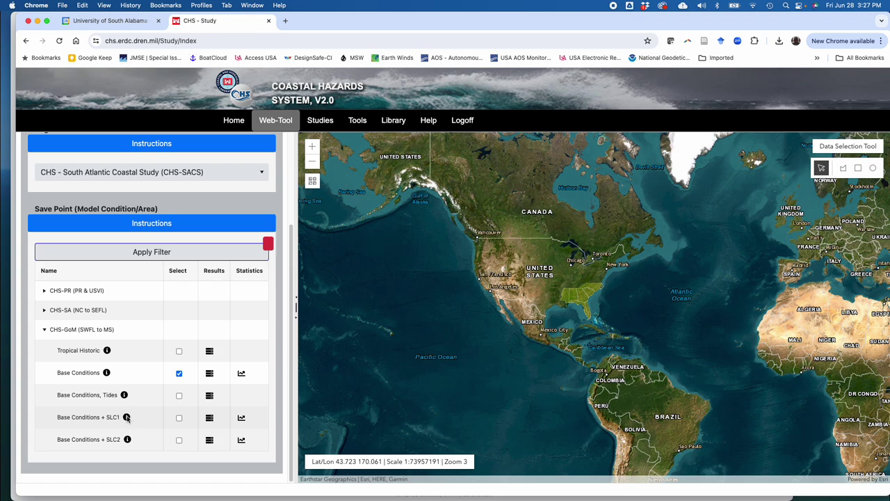
{"action": "mouse_move", "coordinate": [126, 418]}
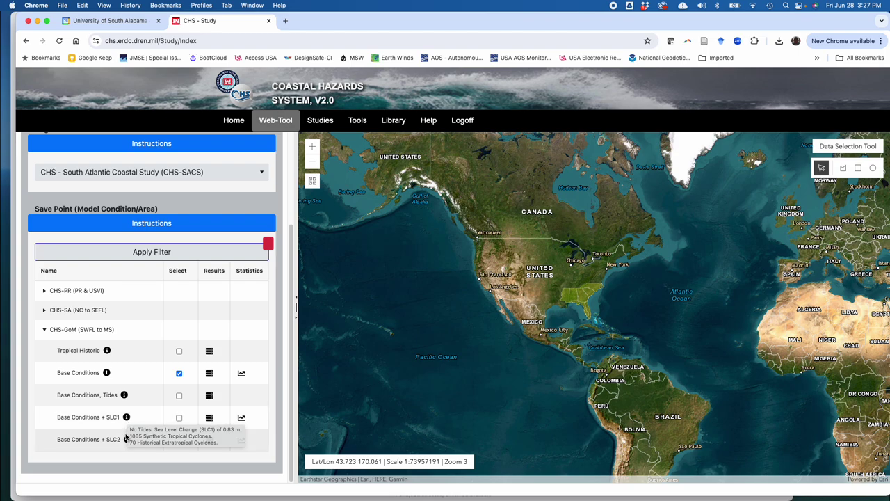
{"action": "mouse_move", "coordinate": [128, 439]}
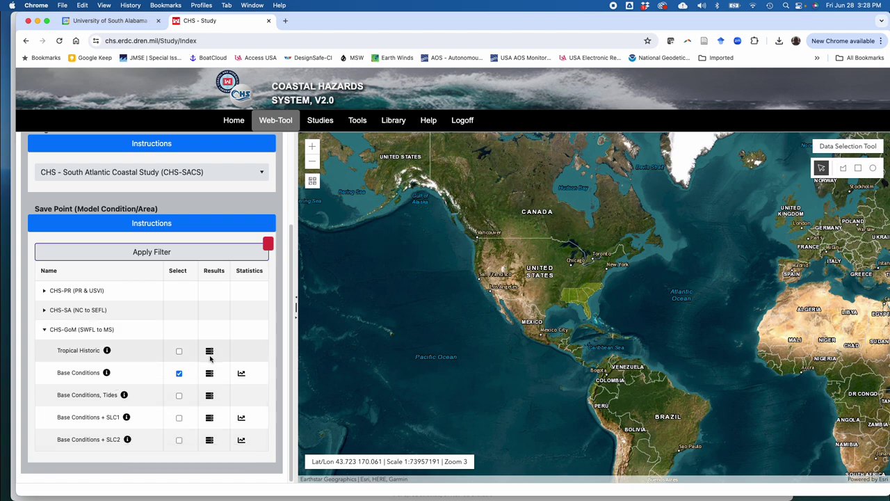
{"action": "mouse_move", "coordinate": [210, 376]}
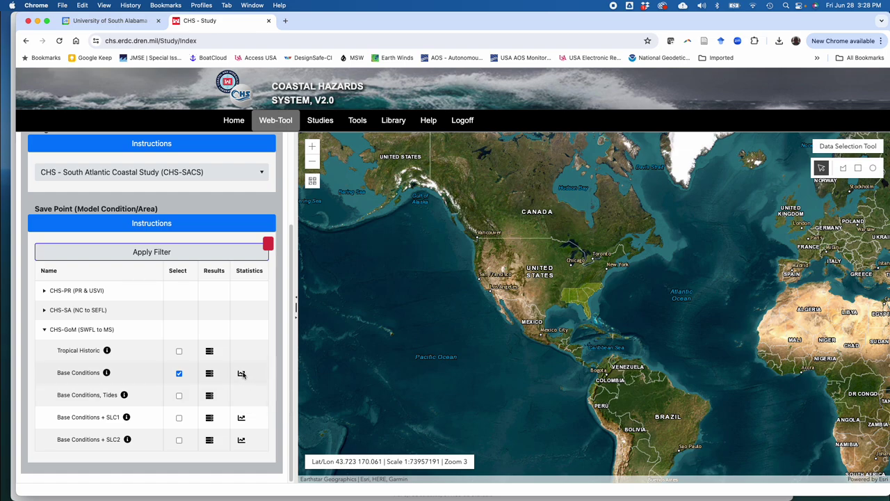
{"action": "mouse_move", "coordinate": [241, 376]}
{"action": "mouse_move", "coordinate": [106, 373]}
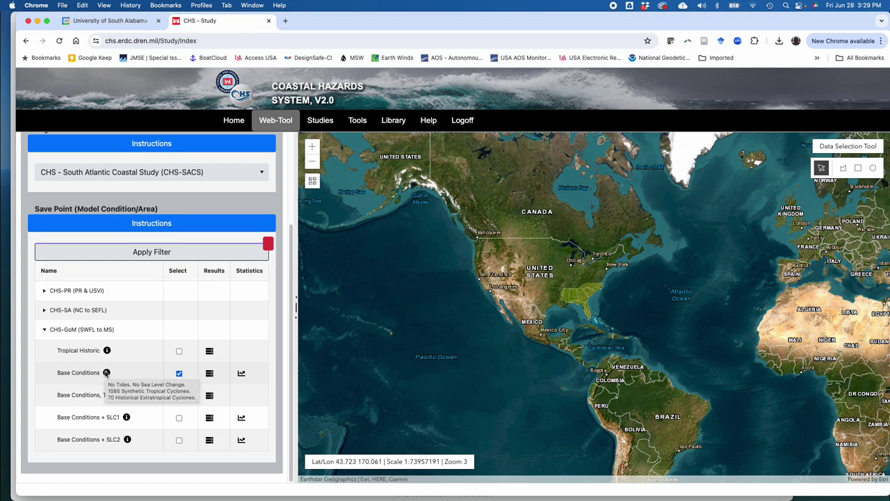
- Apply the Base Conditions filter and zoom the map onto the Gulf coast at Zoom 6
{"action": "left_click", "coordinate": [171, 252]}
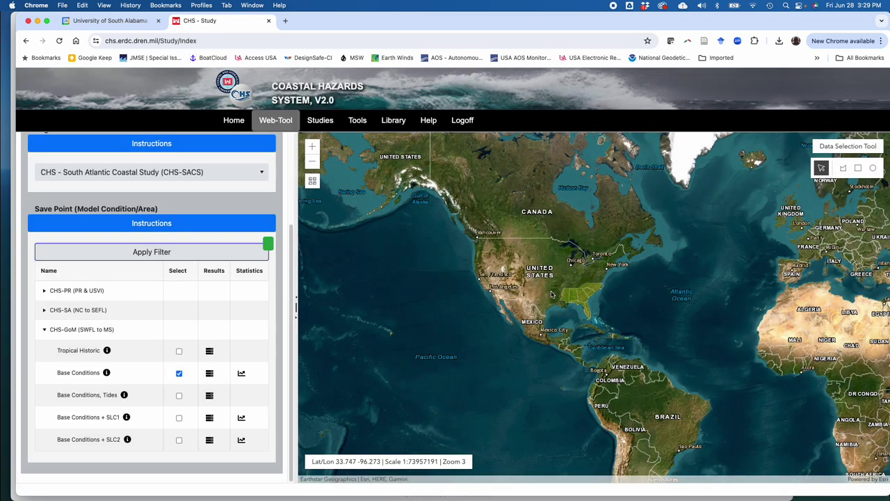
{"action": "scroll", "coordinate": [567, 297], "scroll_direction": "up", "scroll_amount": 1}
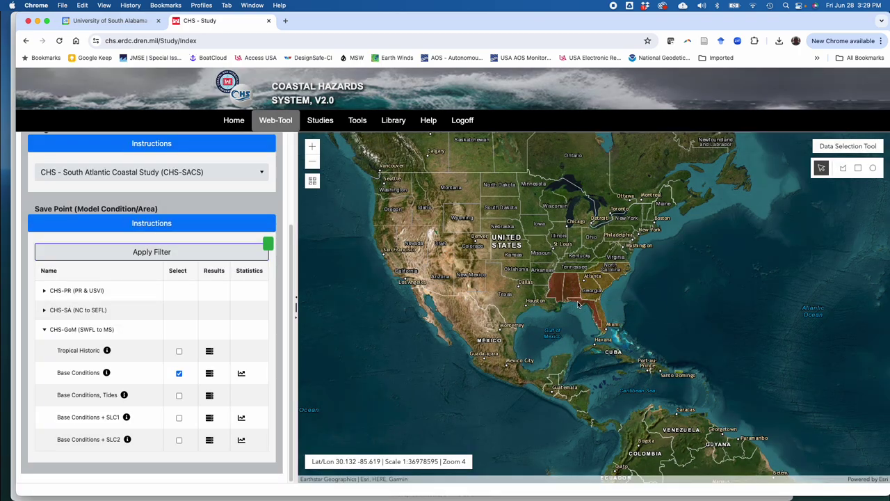
{"action": "scroll", "coordinate": [578, 303], "scroll_direction": "up", "scroll_amount": 1}
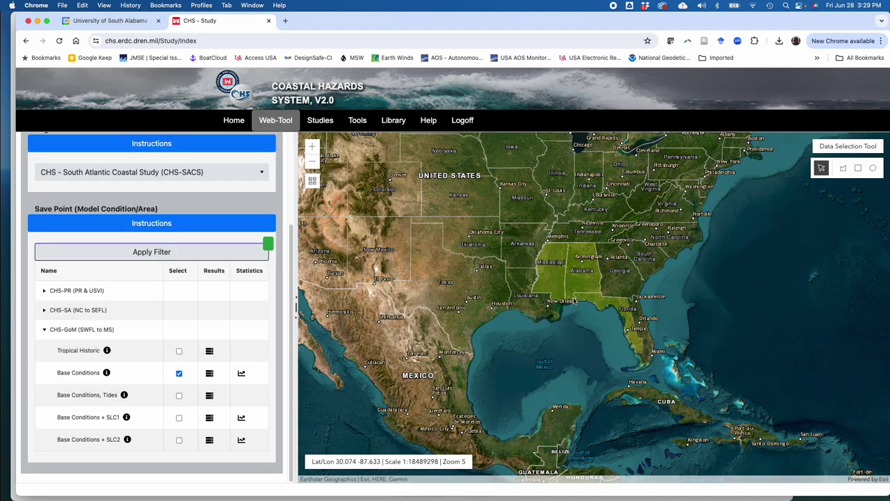
{"action": "scroll", "coordinate": [560, 266], "scroll_direction": "up", "scroll_amount": 1}
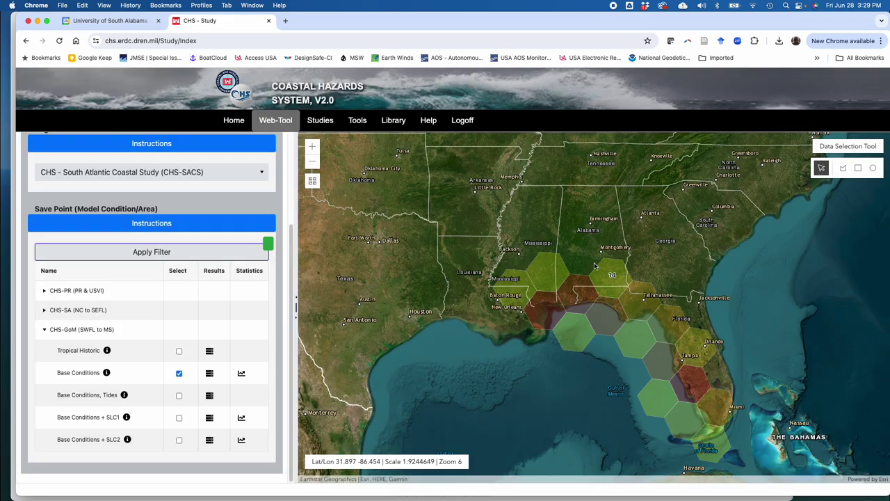
{"action": "scroll", "coordinate": [562, 247], "scroll_direction": "down", "scroll_amount": 1}
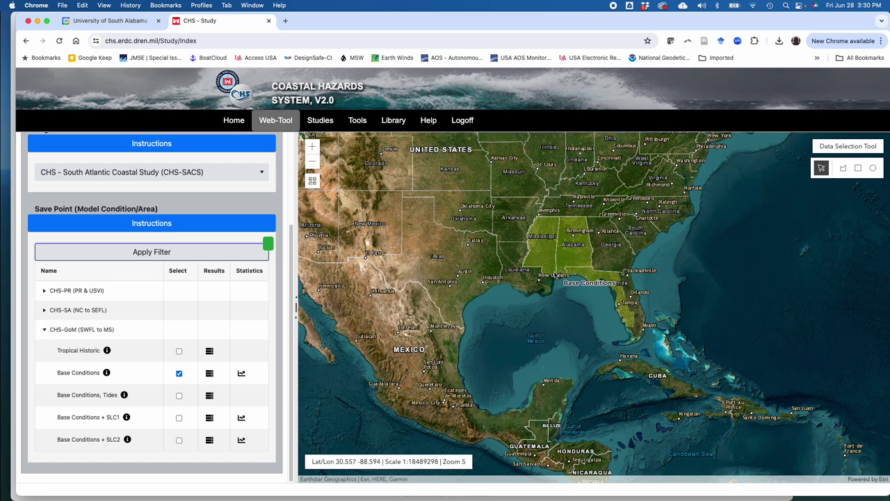
{"action": "scroll", "coordinate": [567, 273], "scroll_direction": "up", "scroll_amount": 2}
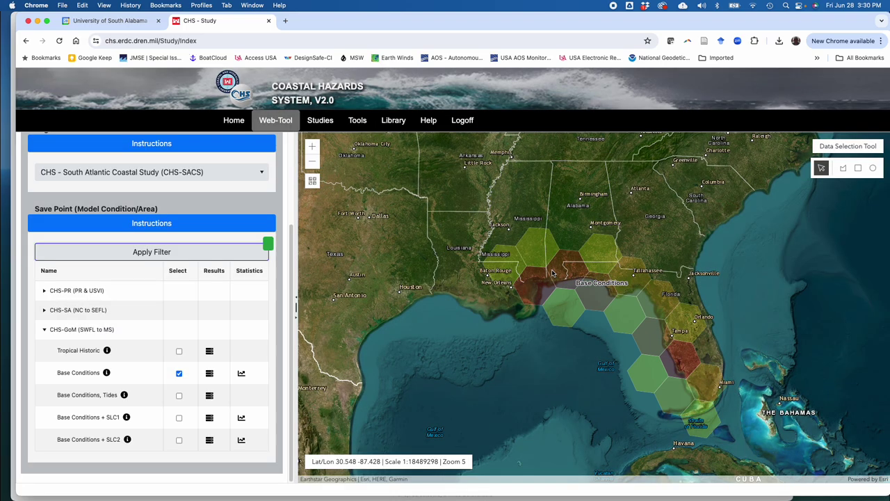
{"action": "scroll", "coordinate": [557, 278], "scroll_direction": "up", "scroll_amount": 2}
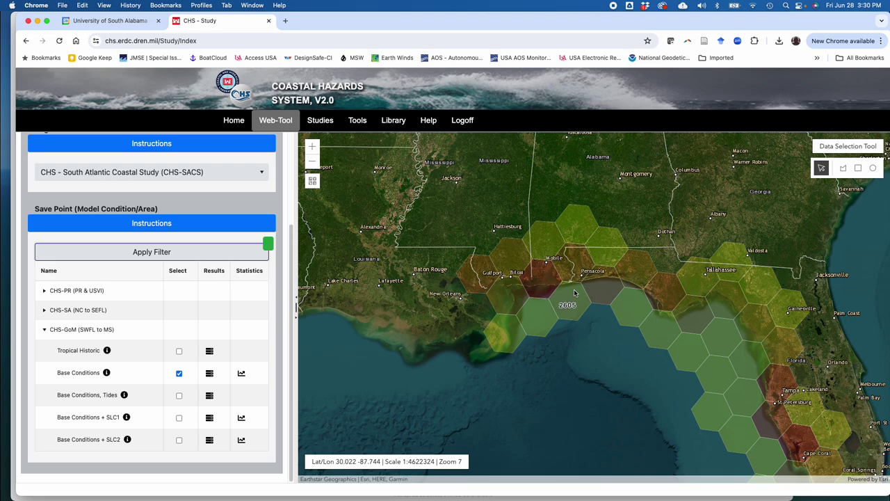
- Zoom the map toward Mobile Bay and Dauphin Island to Zoom 11
{"action": "scroll", "coordinate": [567, 281], "scroll_direction": "up", "scroll_amount": 1}
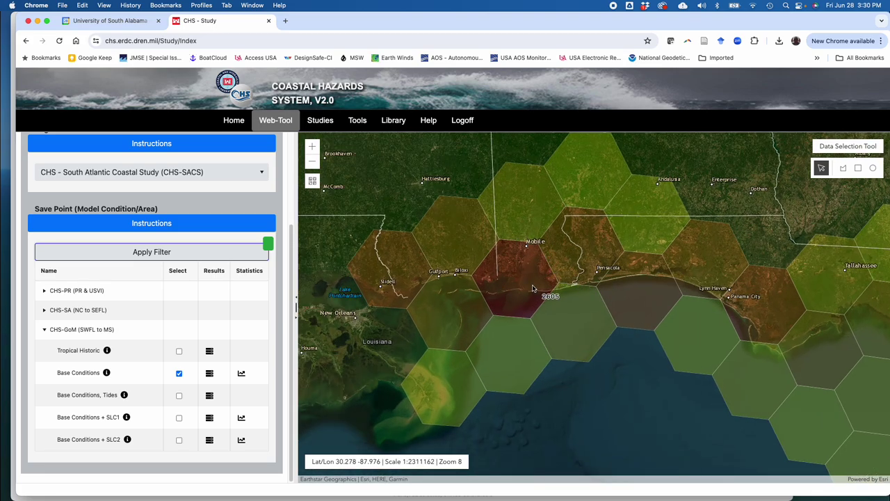
{"action": "scroll", "coordinate": [533, 288], "scroll_direction": "up", "scroll_amount": 1}
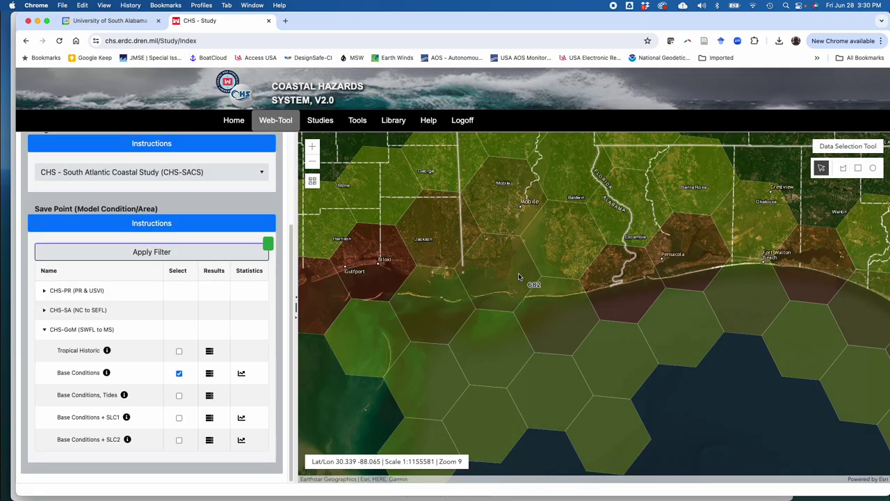
{"action": "scroll", "coordinate": [518, 277], "scroll_direction": "up", "scroll_amount": 1}
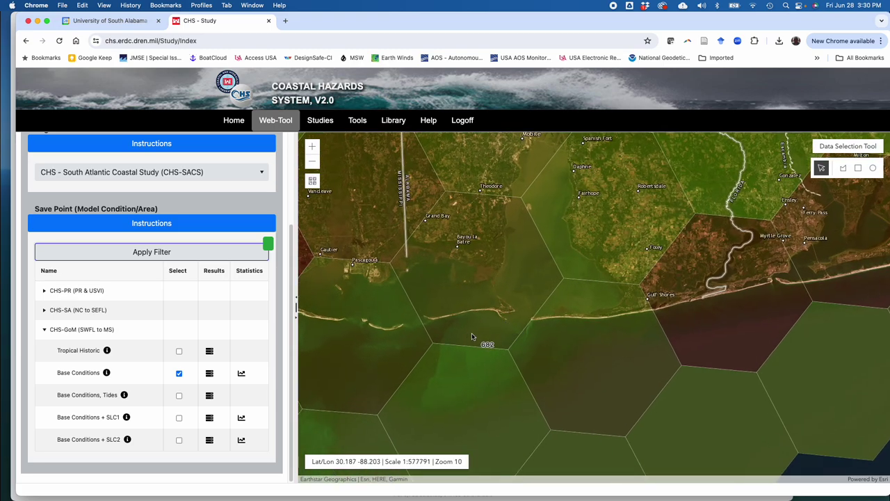
{"action": "scroll", "coordinate": [480, 330], "scroll_direction": "up", "scroll_amount": 3}
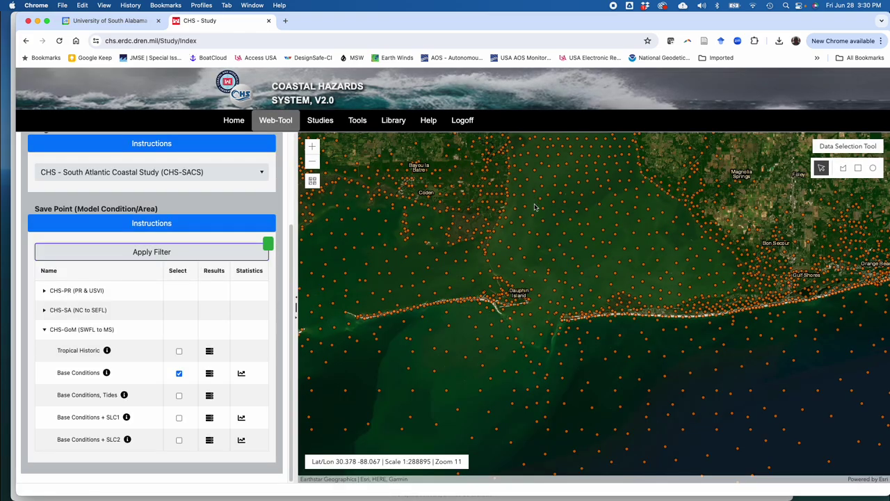
- Shift the map so Dauphin Island sits centered among the save points
{"action": "left_click_drag", "start_coordinate": [464, 332], "coordinate": [522, 320]}
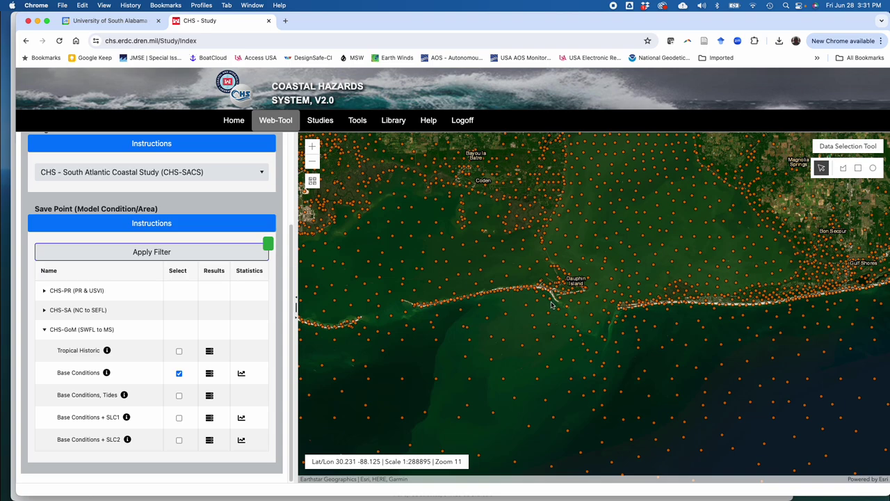
{"action": "scroll", "coordinate": [532, 283], "scroll_direction": "up", "scroll_amount": 2}
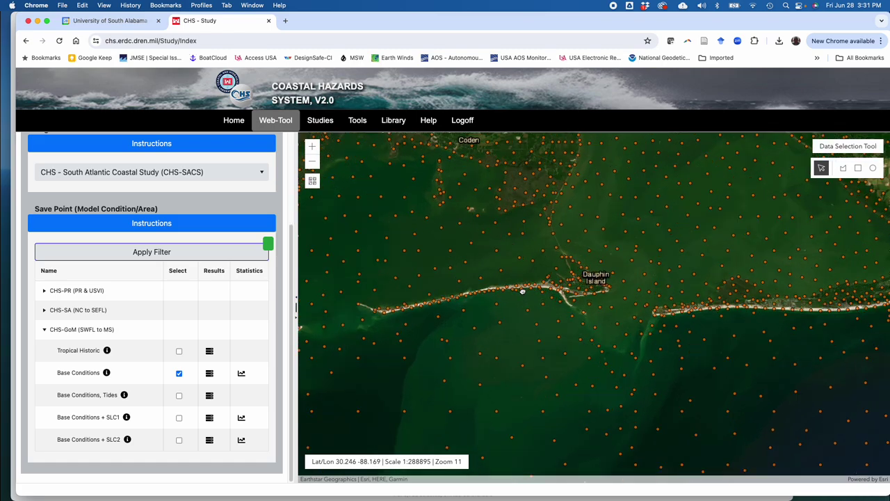
- Zoom to level 15, select save point 30338, and scroll its popup to the AEF results
{"action": "scroll", "coordinate": [541, 284], "scroll_direction": "up", "scroll_amount": 1}
{"action": "scroll", "coordinate": [563, 288], "scroll_direction": "up", "scroll_amount": 3}
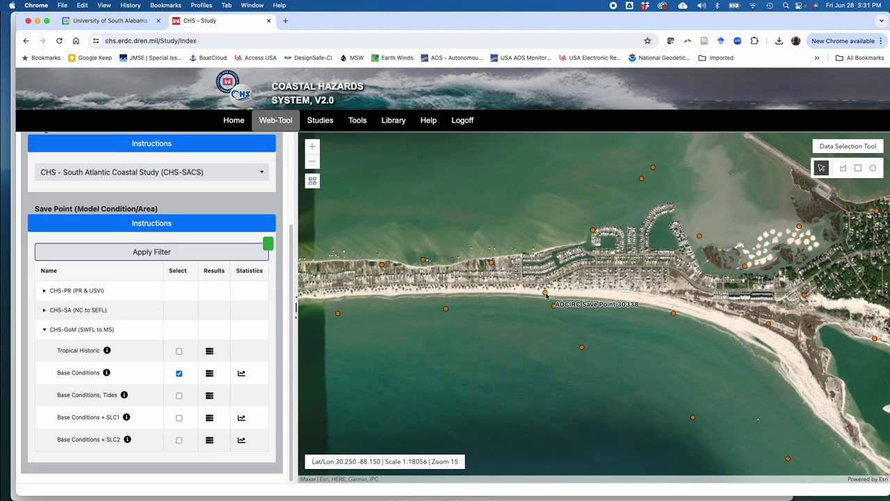
{"action": "left_click", "coordinate": [546, 293]}
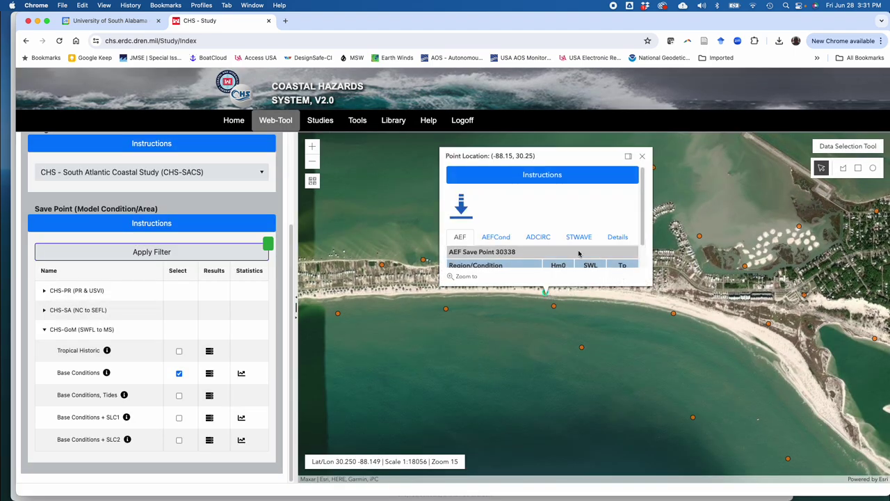
{"action": "scroll", "coordinate": [554, 240], "scroll_direction": "down", "scroll_amount": 2}
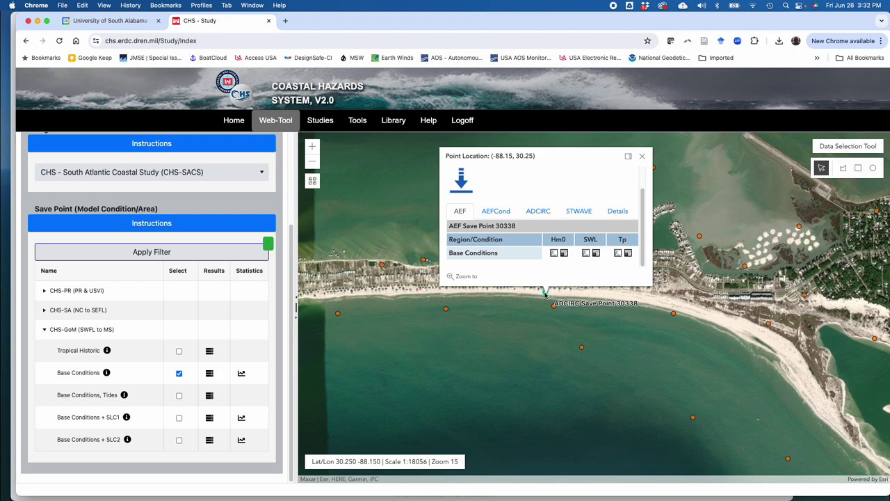
- Open the Base Conditions SWL hazard curve PNG for save point 30338
{"action": "left_click", "coordinate": [586, 254]}
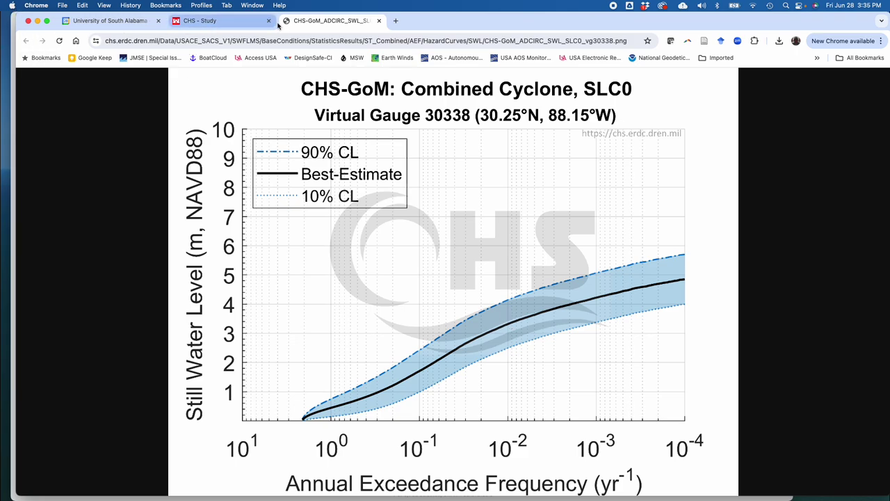
- Close the chart tab and display the SWL statistics table for save point 30338, selecting its contents
{"action": "left_click", "coordinate": [379, 21]}
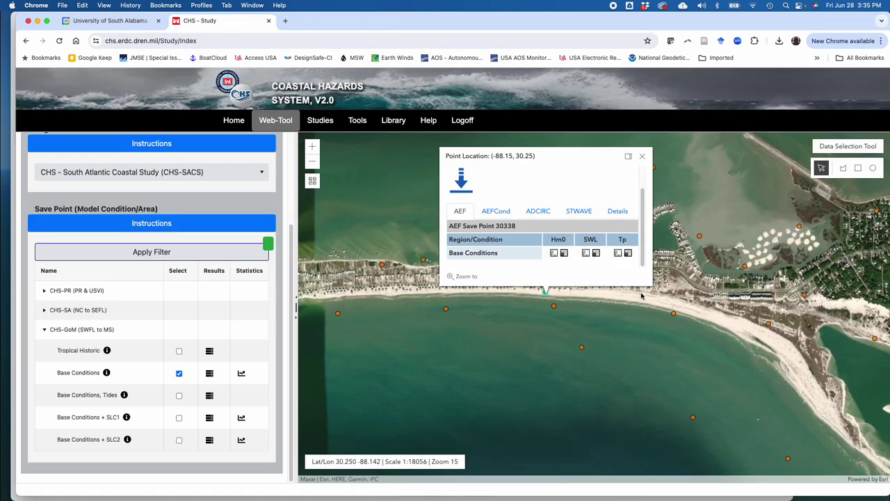
{"action": "left_click", "coordinate": [597, 253]}
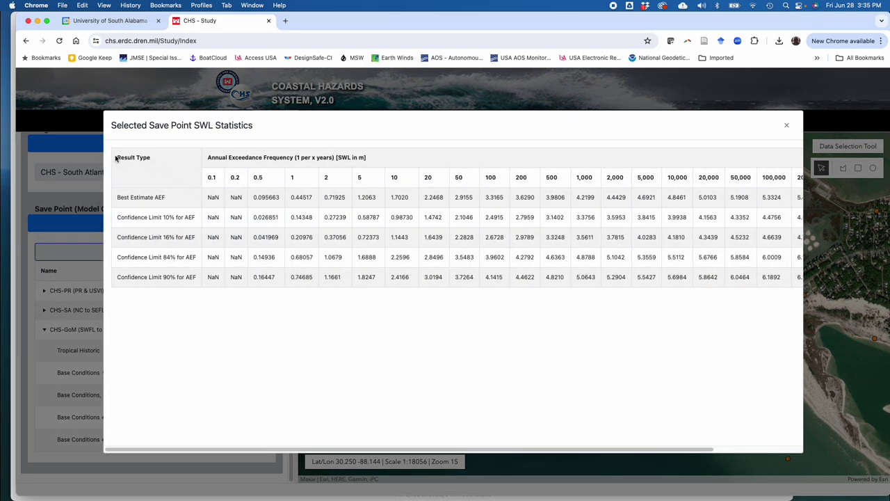
{"action": "left_click_drag", "start_coordinate": [117, 159], "coordinate": [791, 278]}
{"action": "scroll", "coordinate": [364, 452], "scroll_direction": "left", "scroll_amount": 5}
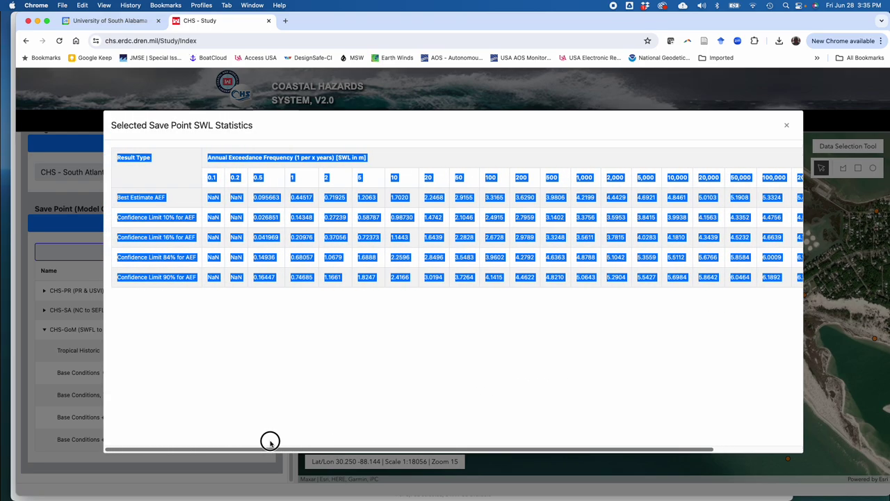
{"action": "right_click", "coordinate": [365, 201]}
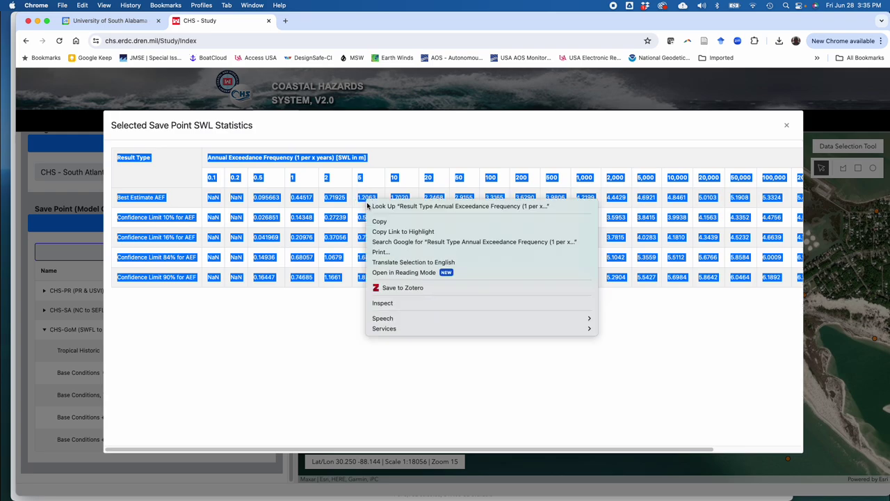
{"action": "left_click", "coordinate": [348, 134]}
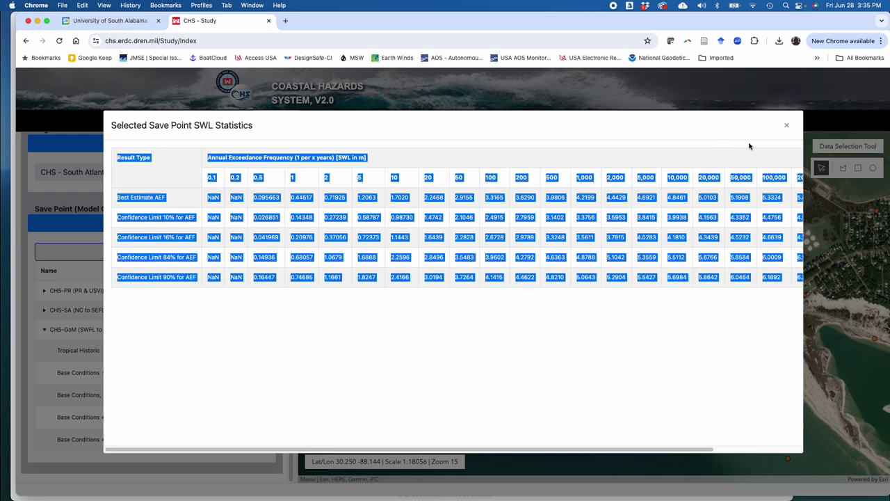
- Close the SWL Statistics dialog and open the Base Conditions Hm0 curve for Virtual Gauge 30338
{"action": "left_click", "coordinate": [787, 127]}
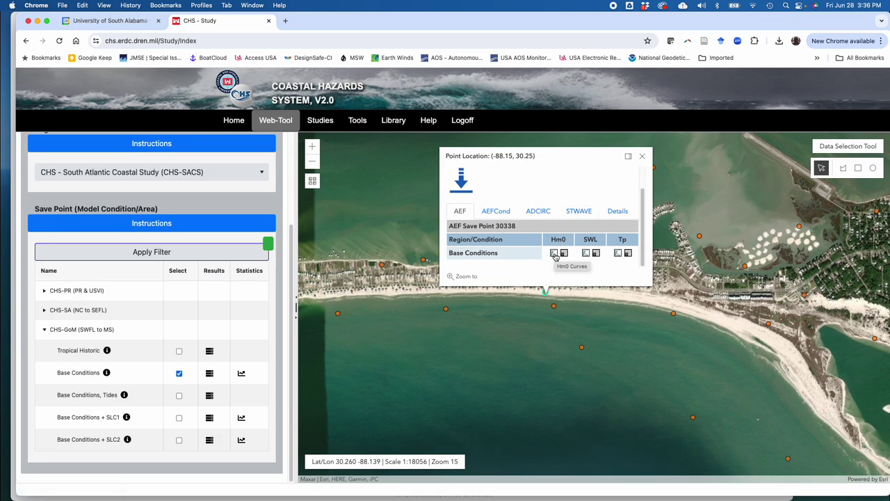
{"action": "left_click", "coordinate": [554, 254]}
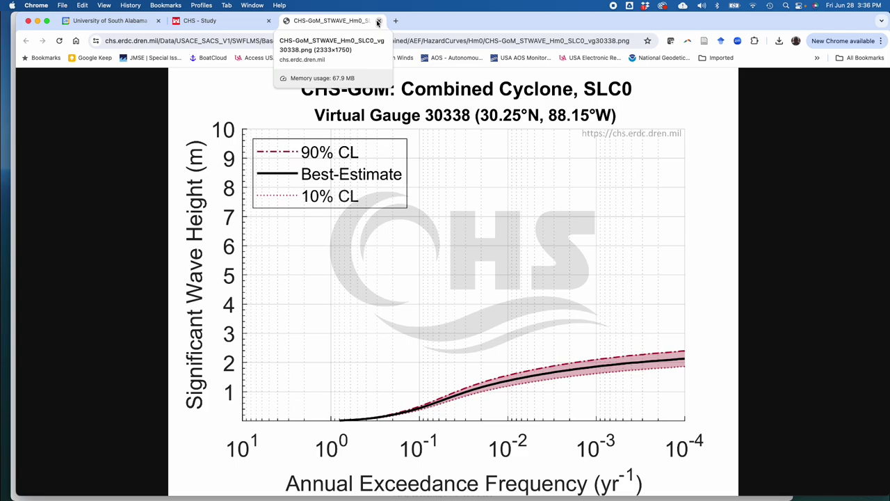
- Close the wave-height plot and open the Hm0 statistics table for save point 30338
{"action": "left_click", "coordinate": [378, 23]}
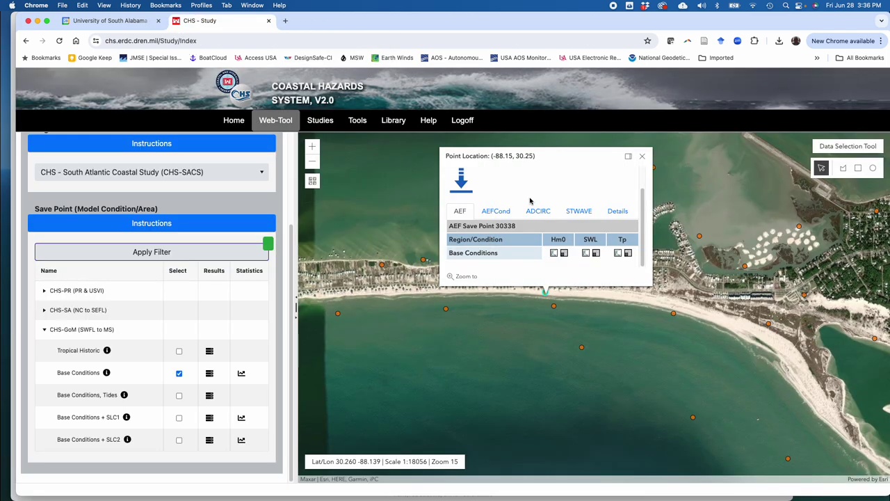
{"action": "left_click", "coordinate": [563, 255]}
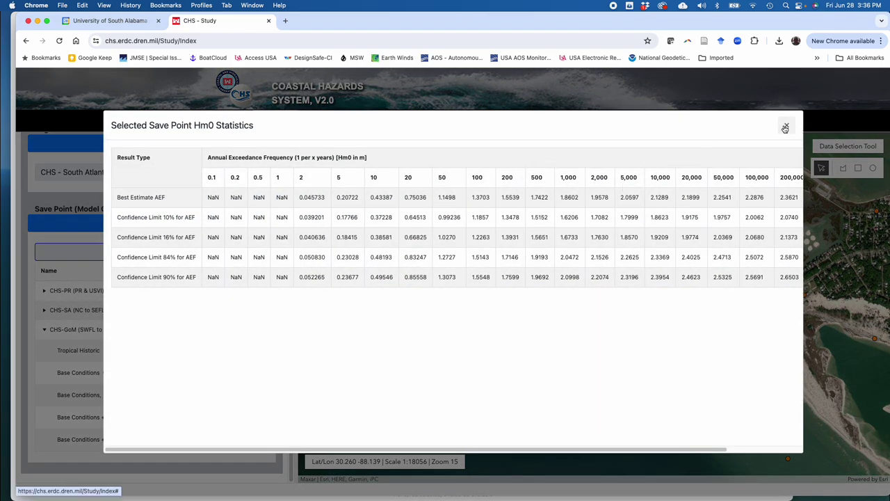
- Close the Hm0 table and review the AEFCond, ADCIRC and STWAVE results for save point 30338
{"action": "left_click", "coordinate": [786, 128]}
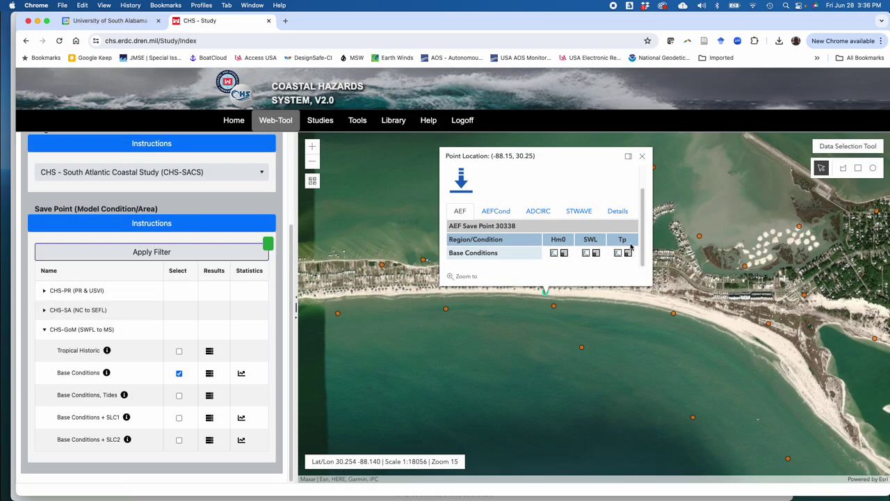
{"action": "left_click", "coordinate": [496, 211]}
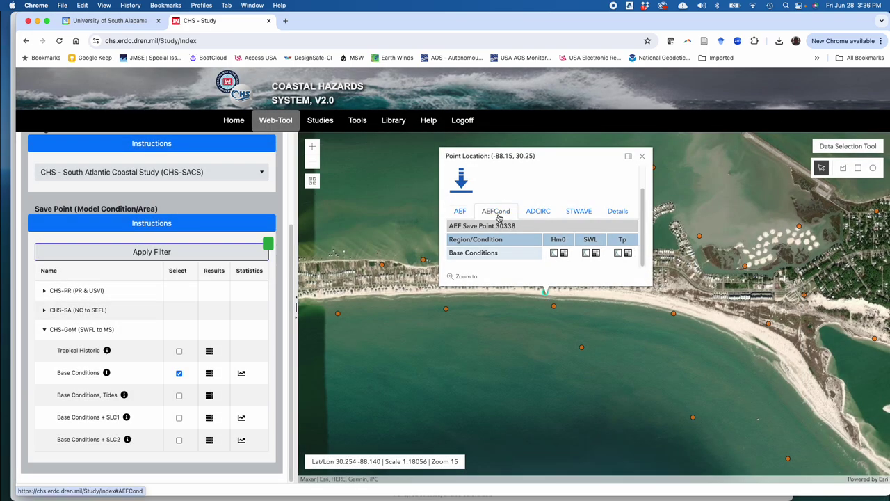
{"action": "left_click", "coordinate": [536, 213]}
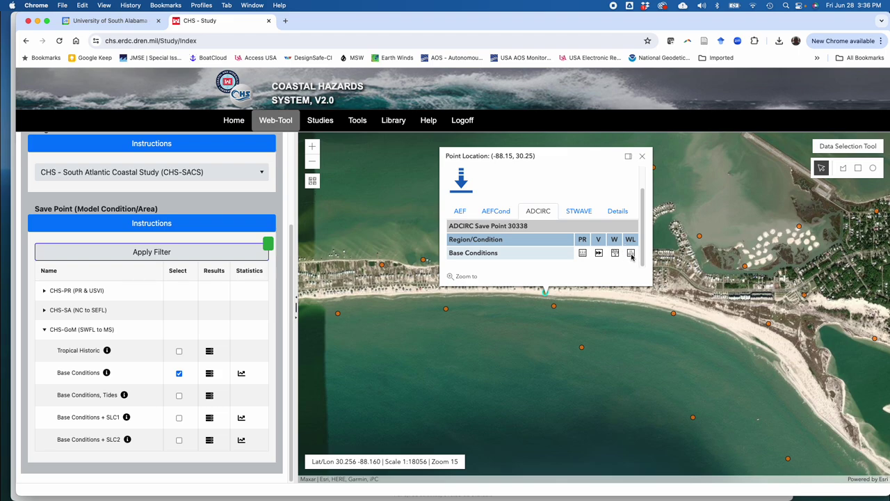
{"action": "left_click", "coordinate": [578, 211]}
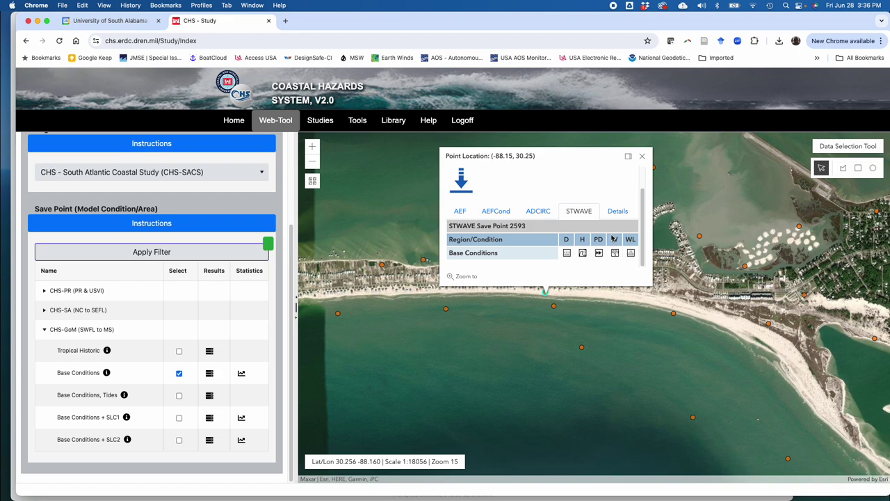
- View the point's location details, including STWAVE Save Point 2593
{"action": "left_click", "coordinate": [618, 210]}
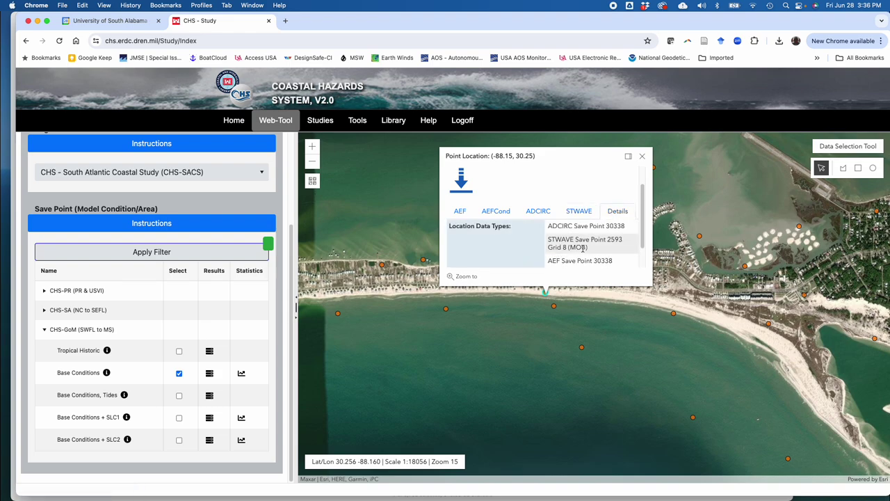
{"action": "scroll", "coordinate": [585, 249], "scroll_direction": "down", "scroll_amount": 2}
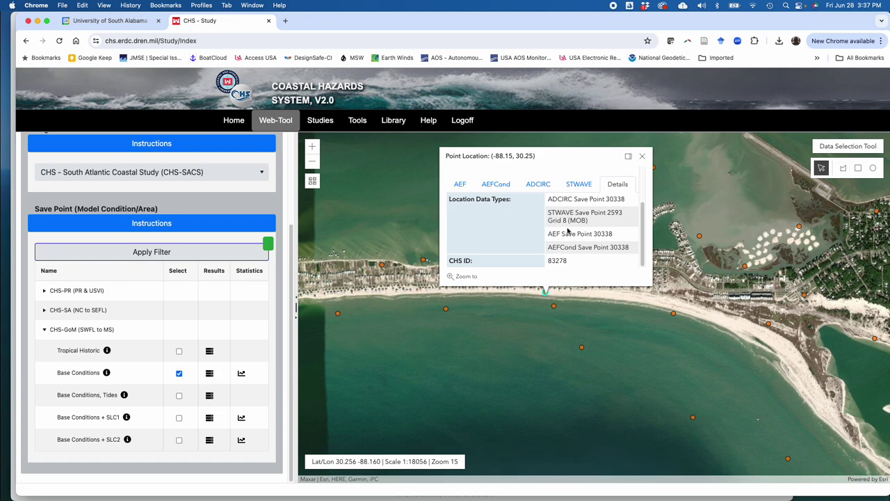
{"action": "scroll", "coordinate": [515, 204], "scroll_direction": "up", "scroll_amount": 2}
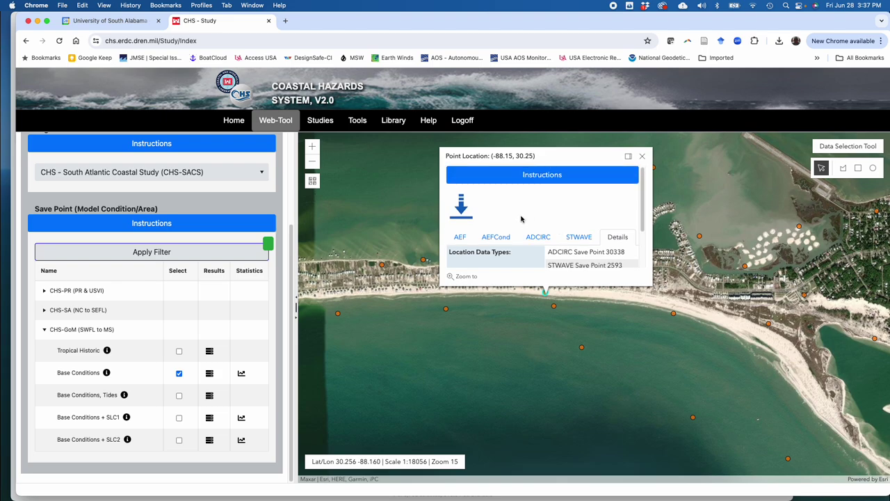
- Open the download listing and tick co-located save point 2593/30338 at 30.25, -88.15
{"action": "left_click", "coordinate": [461, 207]}
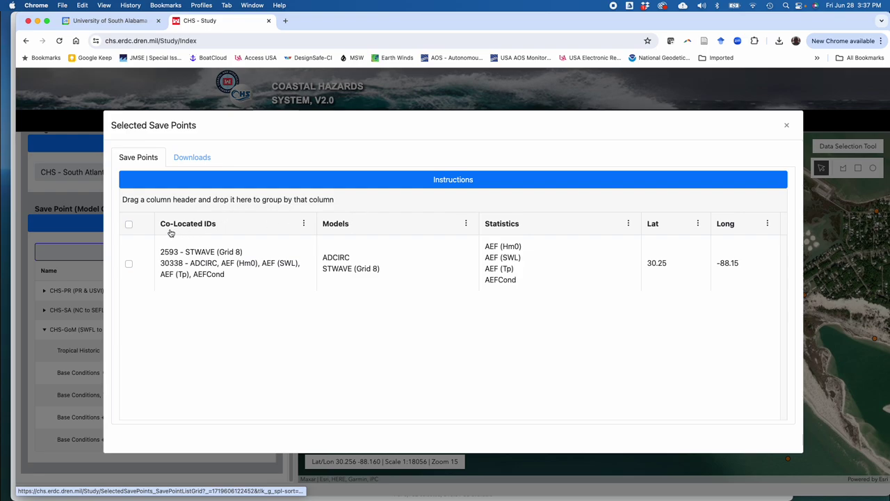
{"action": "left_click", "coordinate": [129, 261]}
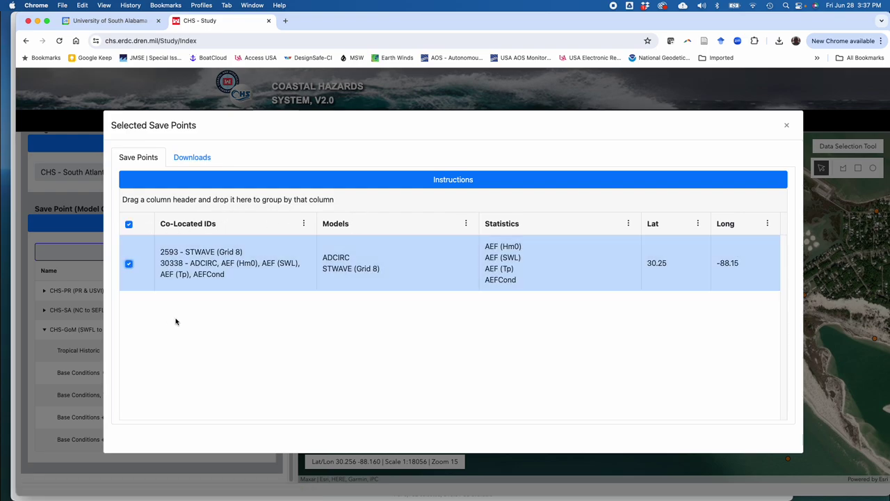
- Show the Downloads table and scroll through the XH, TS and CC files for points 30338 and 2593
{"action": "left_click", "coordinate": [201, 160]}
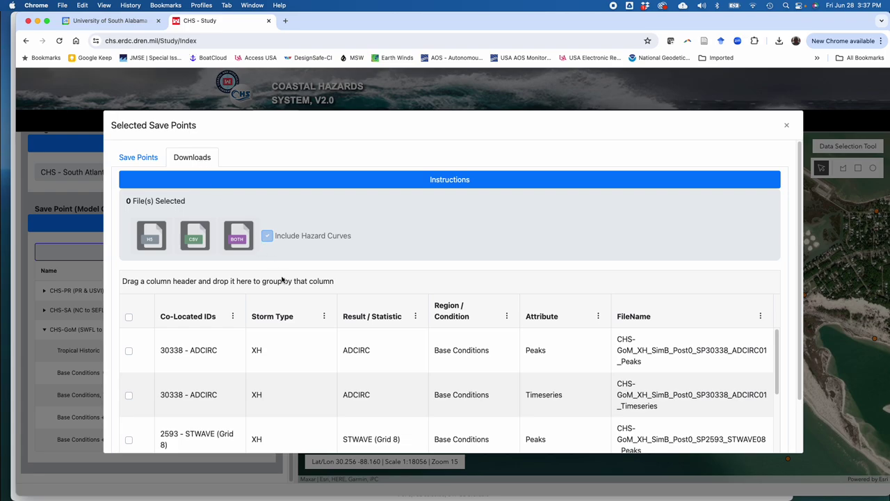
{"action": "scroll", "coordinate": [282, 282], "scroll_direction": "down", "scroll_amount": 2}
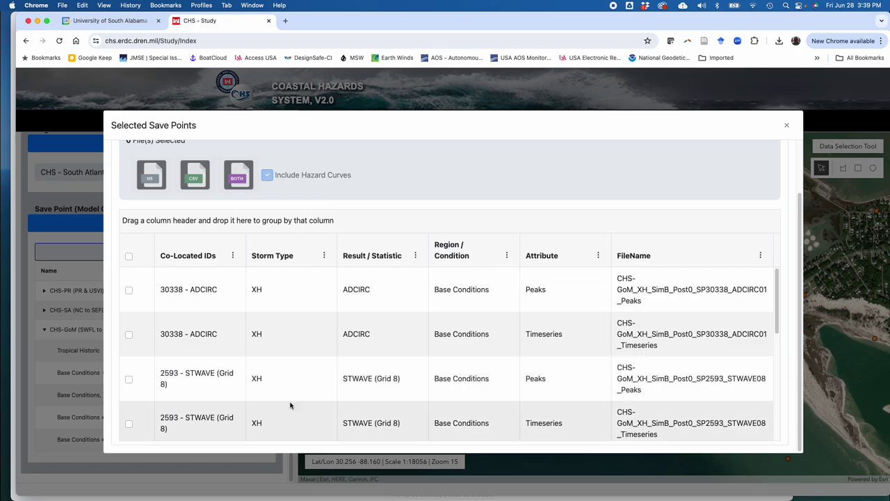
{"action": "scroll", "coordinate": [300, 400], "scroll_direction": "down", "scroll_amount": 1}
{"action": "scroll", "coordinate": [300, 398], "scroll_direction": "down", "scroll_amount": 5}
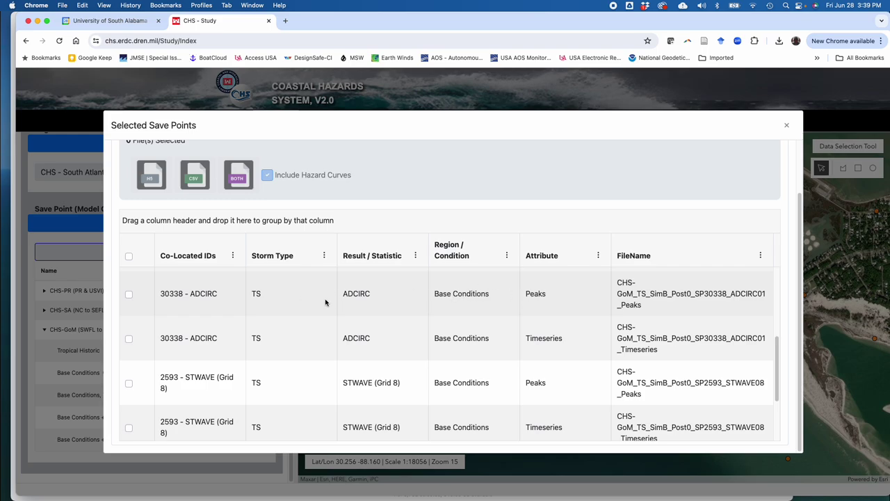
{"action": "scroll", "coordinate": [473, 358], "scroll_direction": "down", "scroll_amount": 1}
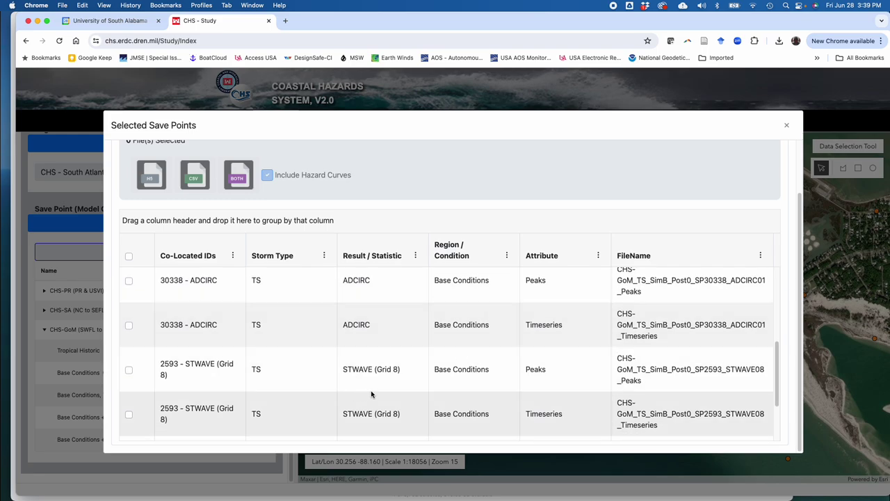
{"action": "scroll", "coordinate": [404, 362], "scroll_direction": "down", "scroll_amount": 3}
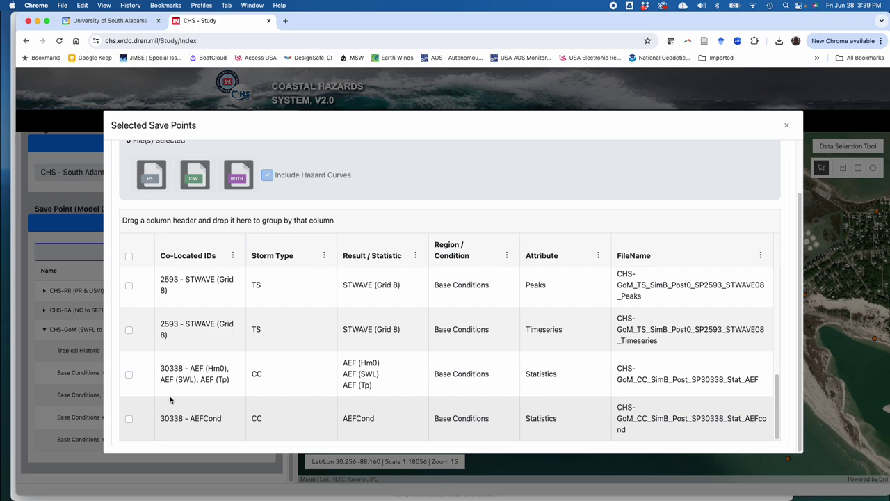
{"action": "scroll", "coordinate": [176, 324], "scroll_direction": "up", "scroll_amount": 5}
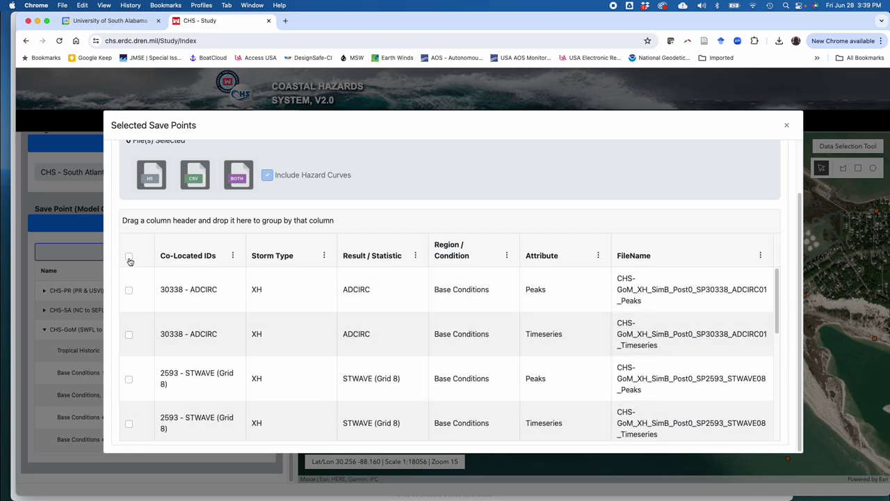
- Try select-all and the 30338 ADCIRC Peaks and Timeseries checkboxes, ending with nothing selected
{"action": "left_click", "coordinate": [129, 256]}
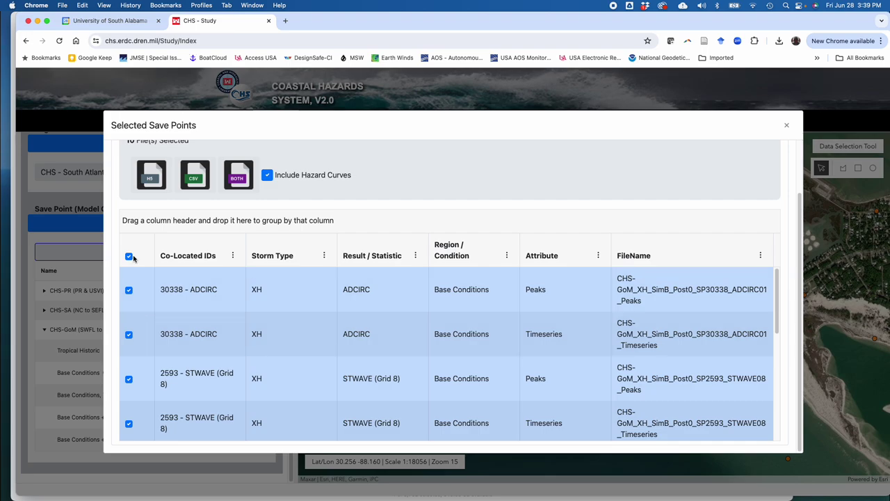
{"action": "left_click", "coordinate": [129, 256]}
{"action": "left_click", "coordinate": [129, 257]}
{"action": "left_click", "coordinate": [129, 256]}
{"action": "left_click", "coordinate": [129, 290]}
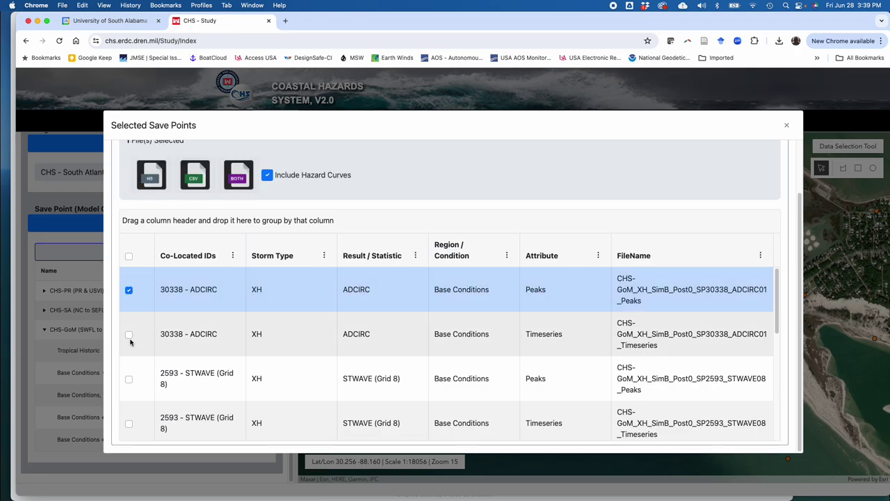
{"action": "left_click", "coordinate": [130, 334]}
{"action": "left_click", "coordinate": [130, 334]}
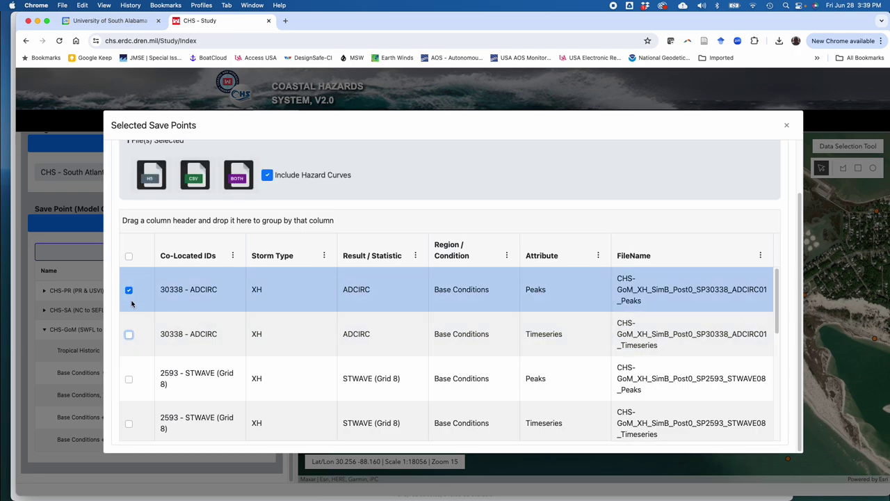
{"action": "left_click", "coordinate": [129, 291]}
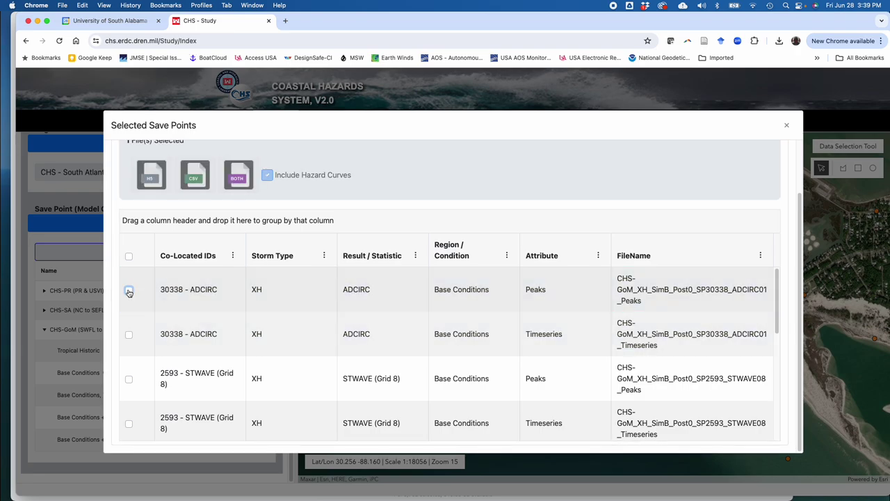
- Toggle the 30338 AEF statistics file, then select all 10 files for download
{"action": "scroll", "coordinate": [329, 360], "scroll_direction": "down", "scroll_amount": 5}
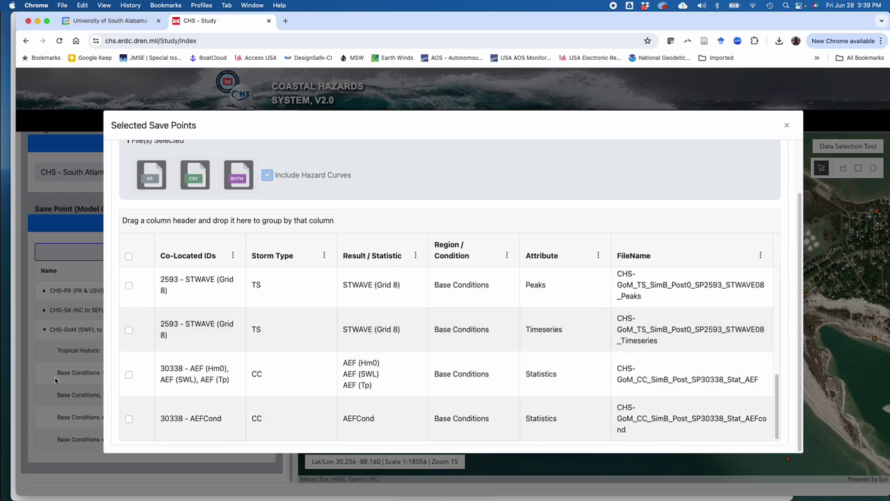
{"action": "left_click", "coordinate": [130, 376]}
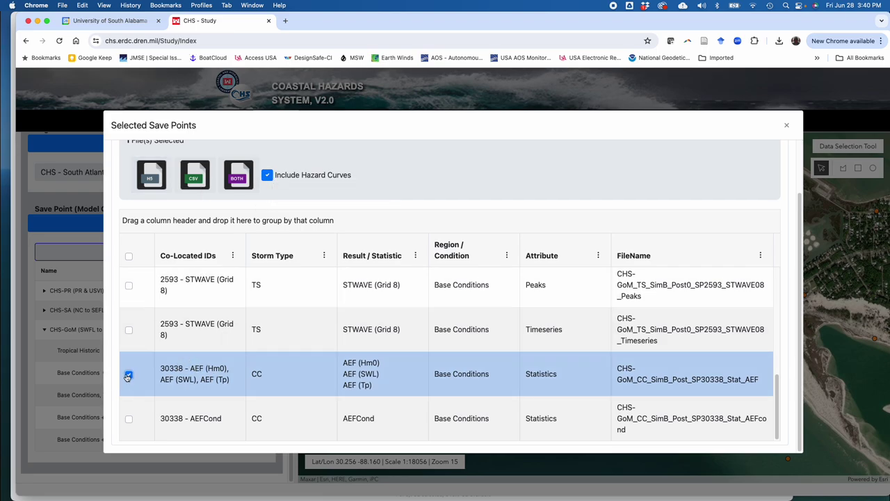
{"action": "left_click", "coordinate": [129, 374]}
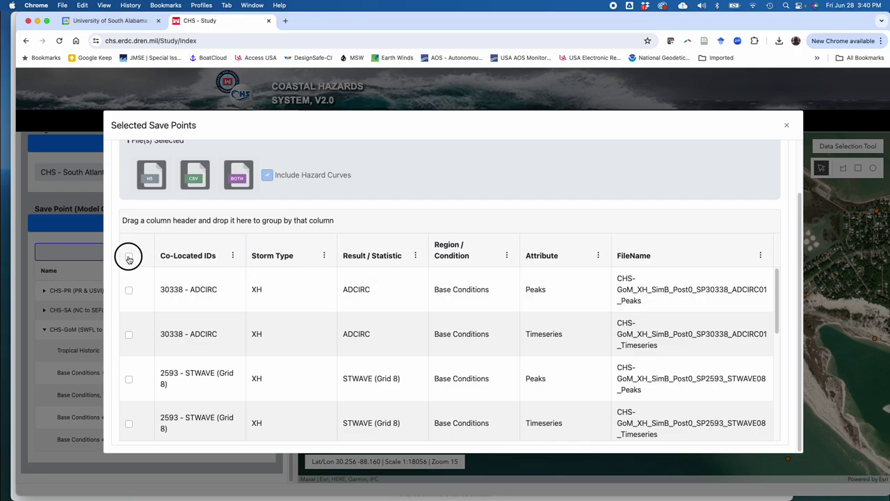
{"action": "left_click", "coordinate": [129, 256]}
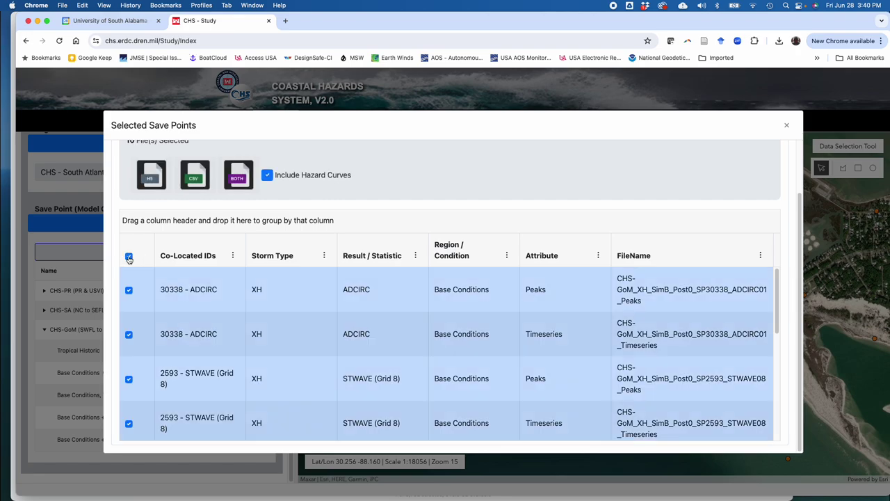
- Download all 10 files as both H5 and CSV and confirm the zip alert
{"action": "left_click", "coordinate": [238, 178]}
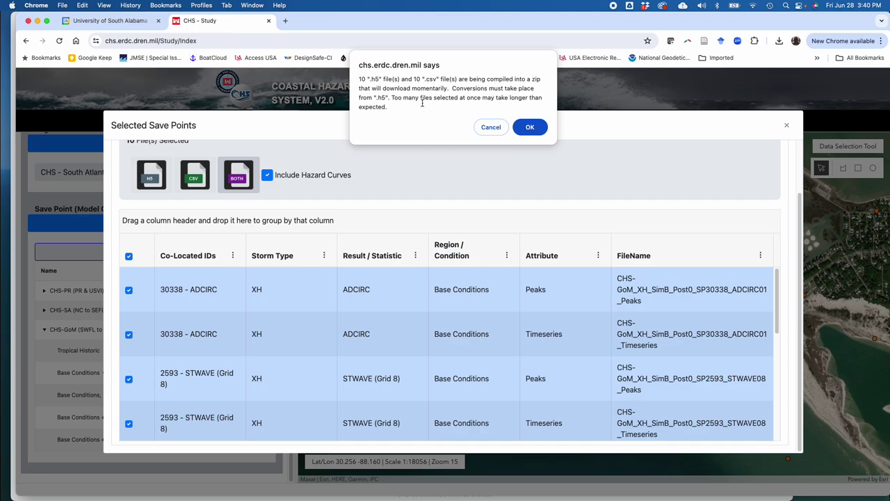
{"action": "left_click", "coordinate": [530, 127]}
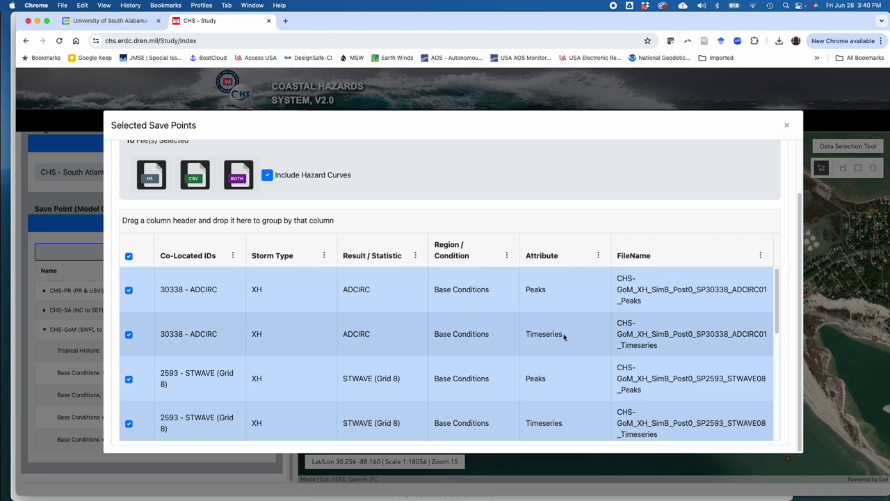
{"action": "scroll", "coordinate": [565, 362], "scroll_direction": "down", "scroll_amount": 1}
{"action": "scroll", "coordinate": [566, 375], "scroll_direction": "down", "scroll_amount": 3}
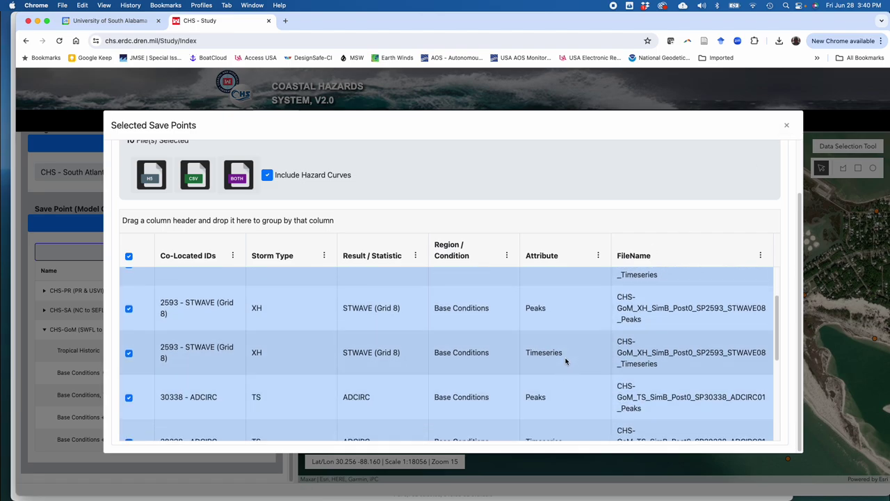
- Close the save points window and unzip CHSFileDownload_2024-06-28_15-15-18 in Finder's Downloads
{"action": "left_click", "coordinate": [786, 127]}
{"action": "key", "text": "ctrl+Up"}
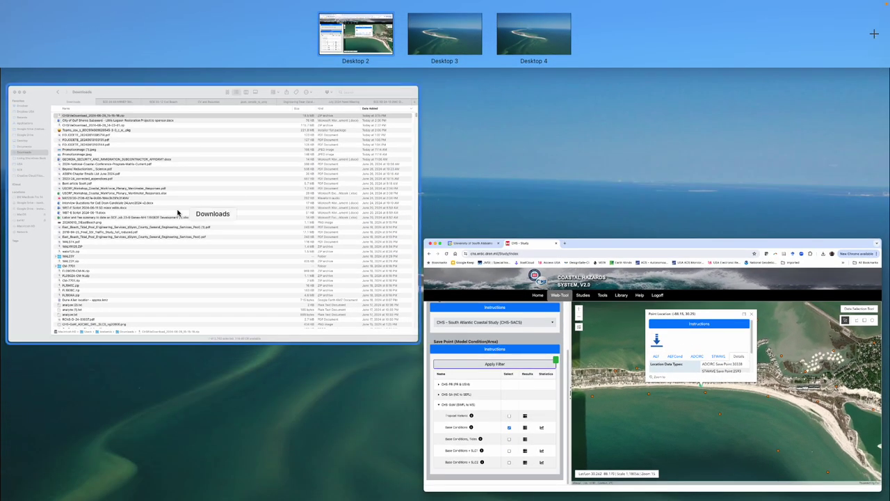
{"action": "left_click", "coordinate": [189, 212]}
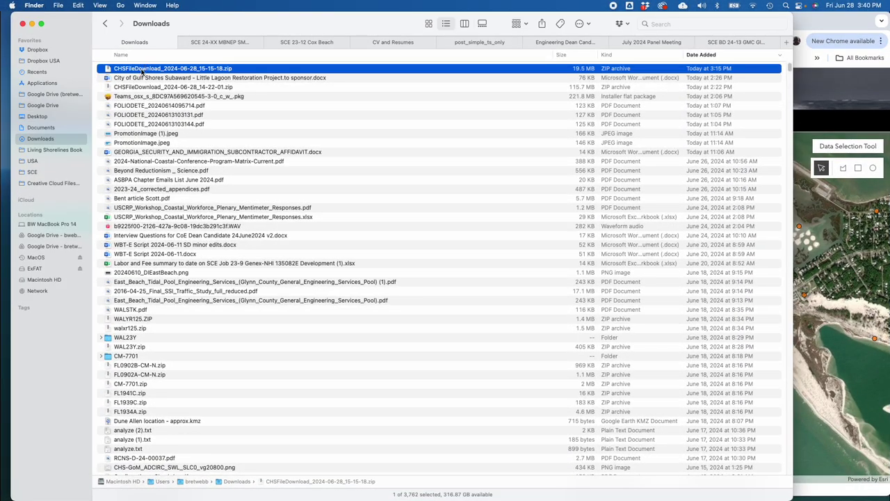
{"action": "double_click", "coordinate": [142, 69]}
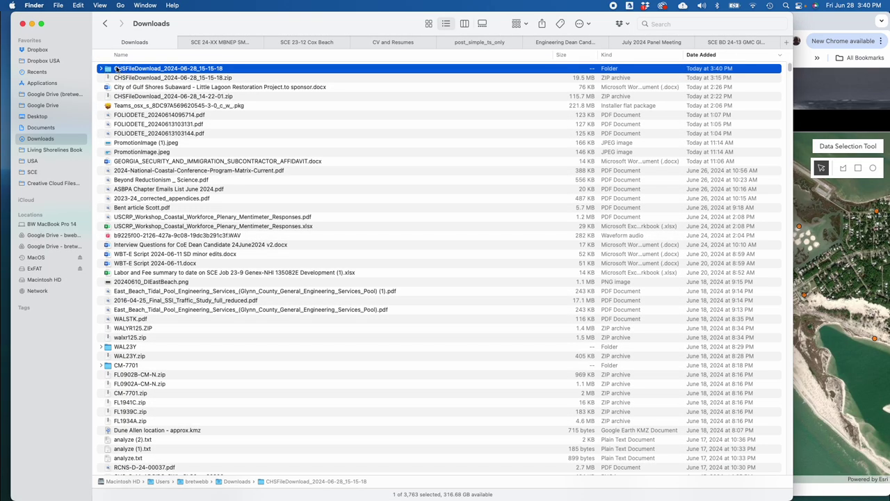
- Open the unzipped folder, expand CSV and PLOTS, and select the still water level plot
{"action": "double_click", "coordinate": [117, 68]}
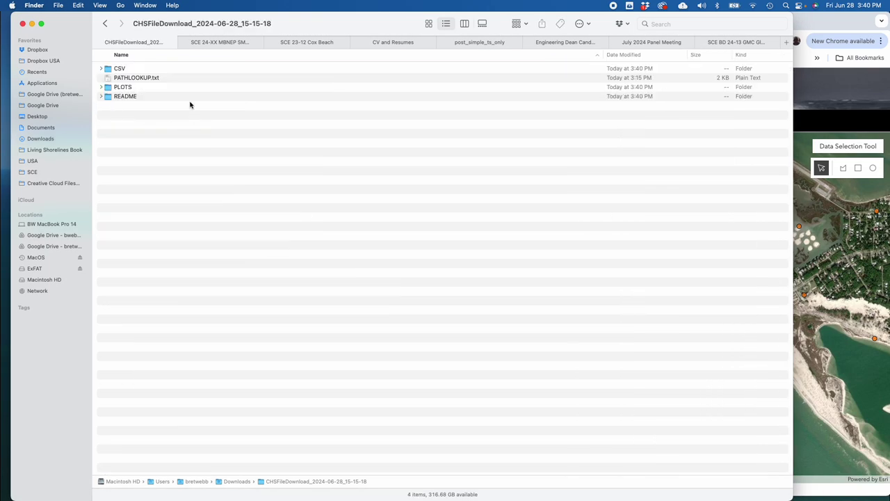
{"action": "left_click", "coordinate": [102, 69]}
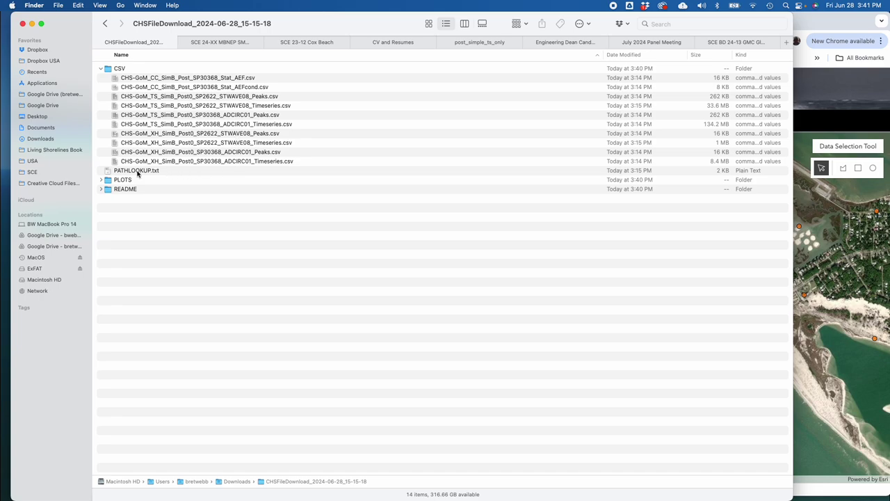
{"action": "left_click", "coordinate": [102, 180]}
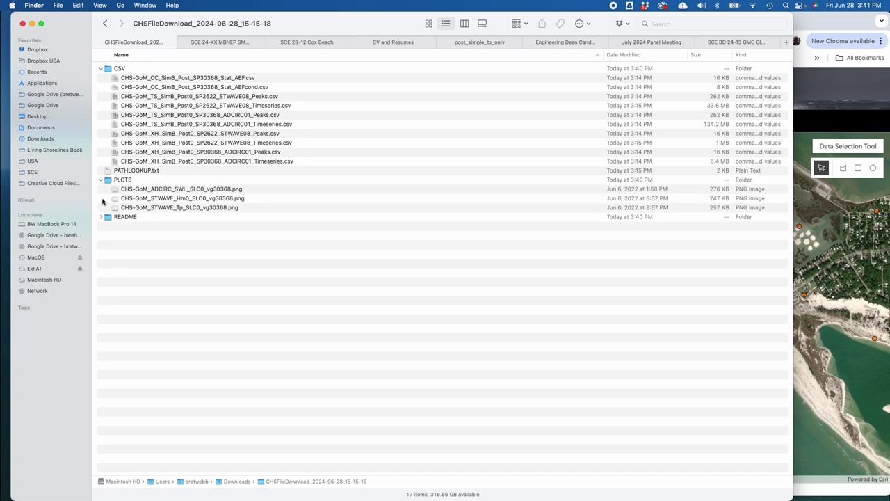
{"action": "left_click", "coordinate": [129, 192]}
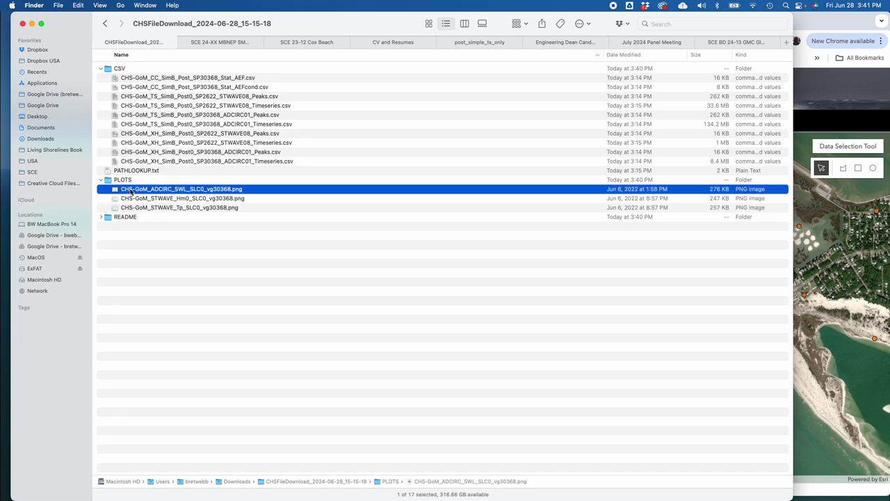
- Quick Look the SWL, Hm0 and Tp plots, then expand the README folder
{"action": "key", "text": "space"}
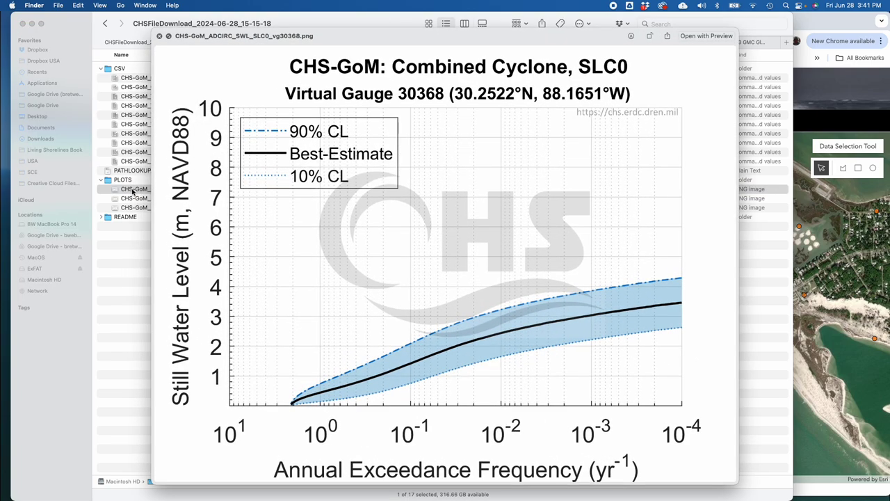
{"action": "key", "text": "Down"}
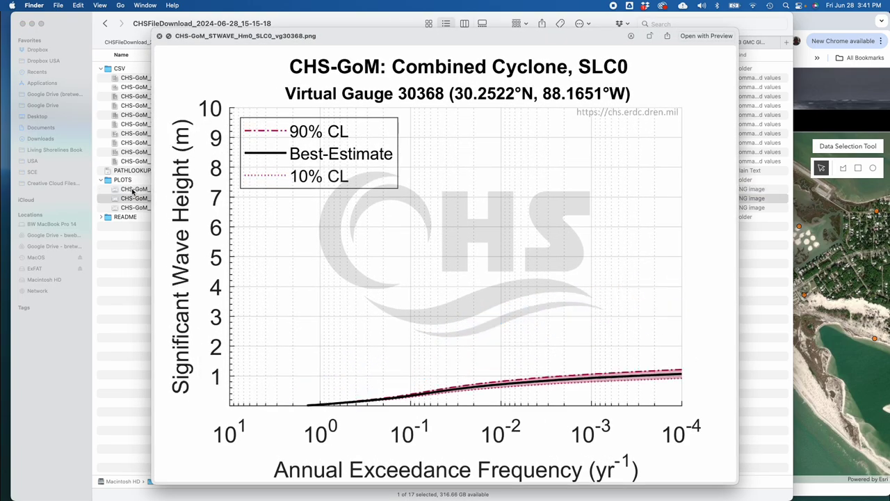
{"action": "key", "text": "Down"}
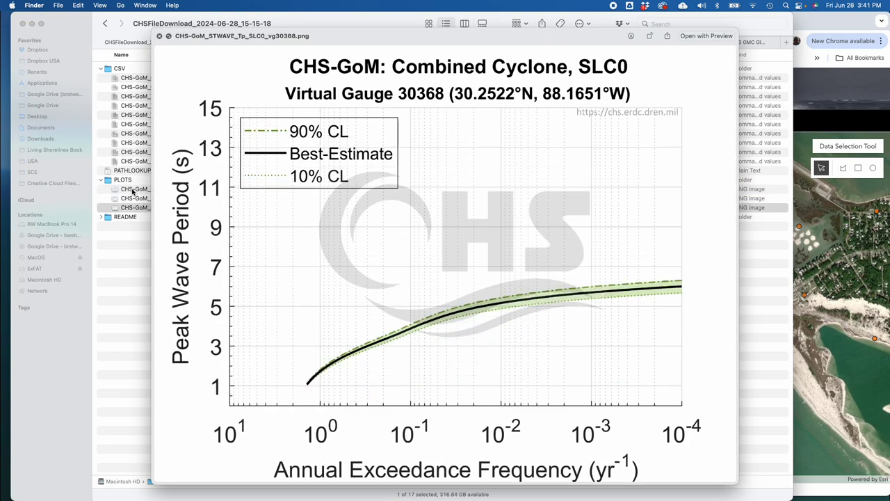
{"action": "key", "text": "space"}
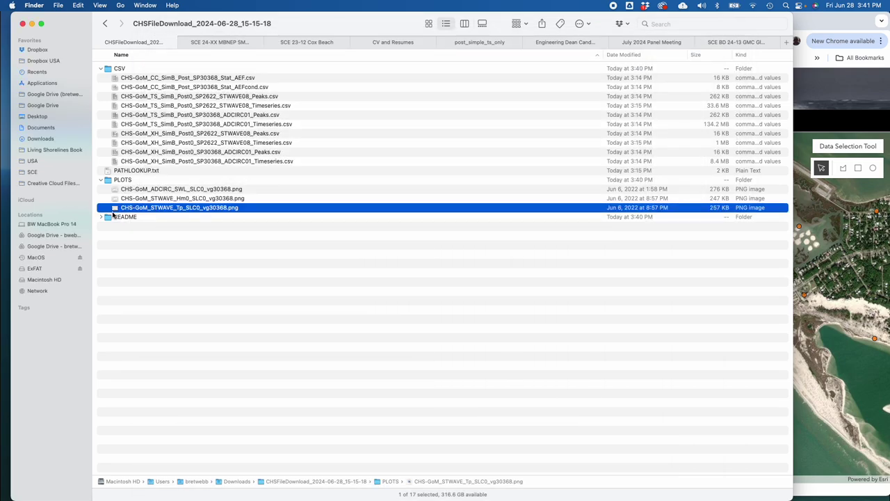
{"action": "left_click", "coordinate": [102, 218]}
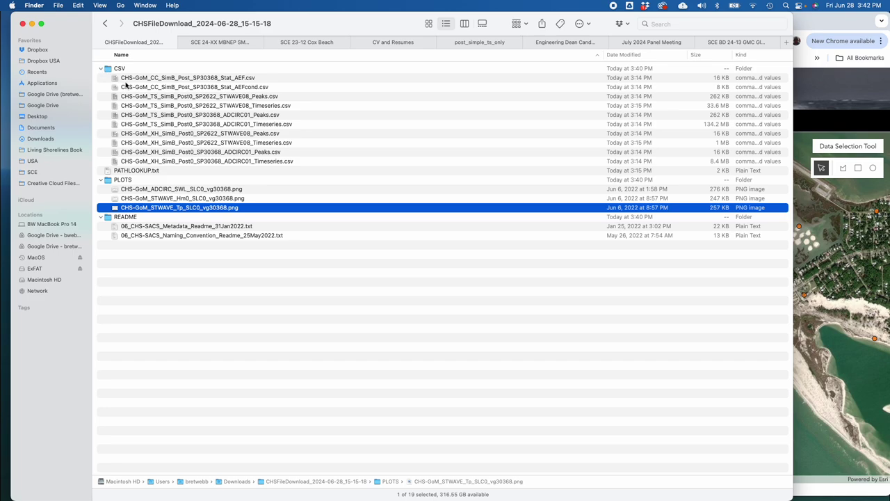
- Open CHS-GoM_CC_SimB_Post_SP30368_Stat_AEF.csv in Excel in a maximized window
{"action": "double_click", "coordinate": [176, 81]}
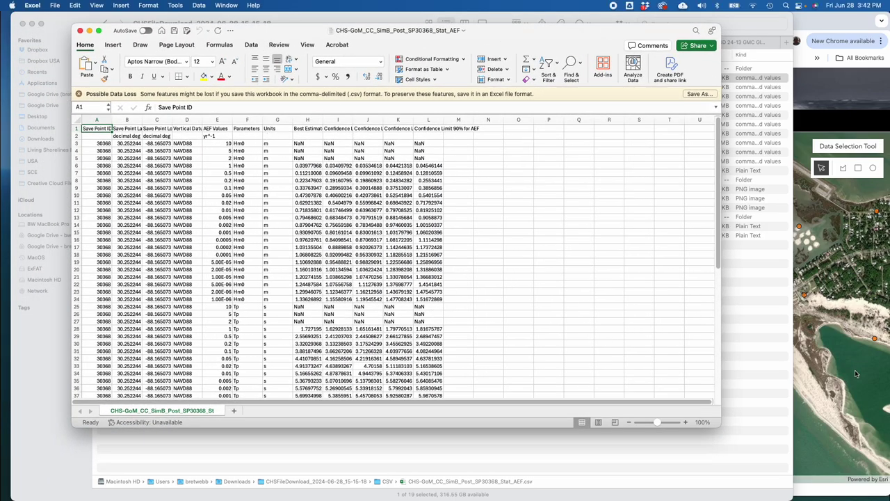
{"action": "double_click", "coordinate": [721, 424]}
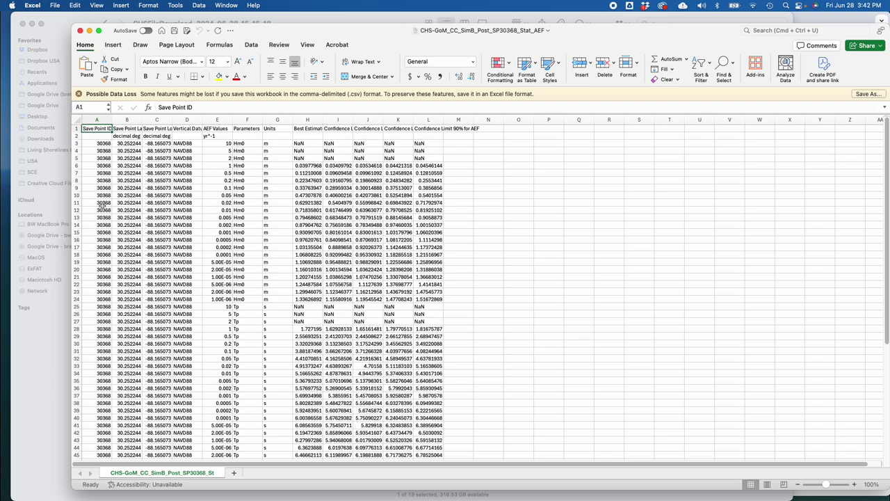
{"action": "scroll", "coordinate": [111, 188], "scroll_direction": "down", "scroll_amount": 10}
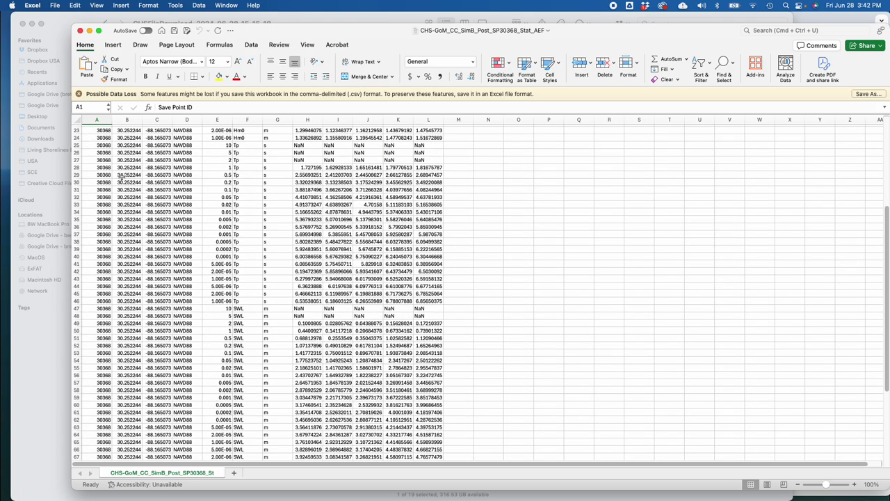
{"action": "scroll", "coordinate": [121, 178], "scroll_direction": "up", "scroll_amount": 10}
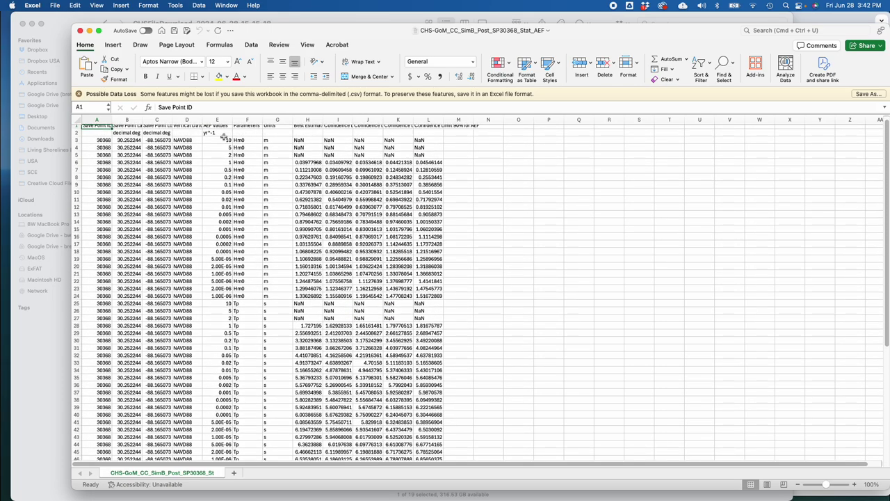
- Highlight the AEF values for the Hm0, Tp and SWL rows in turn
{"action": "left_click_drag", "start_coordinate": [237, 140], "coordinate": [212, 297]}
{"action": "scroll", "coordinate": [268, 277], "scroll_direction": "down", "scroll_amount": 5}
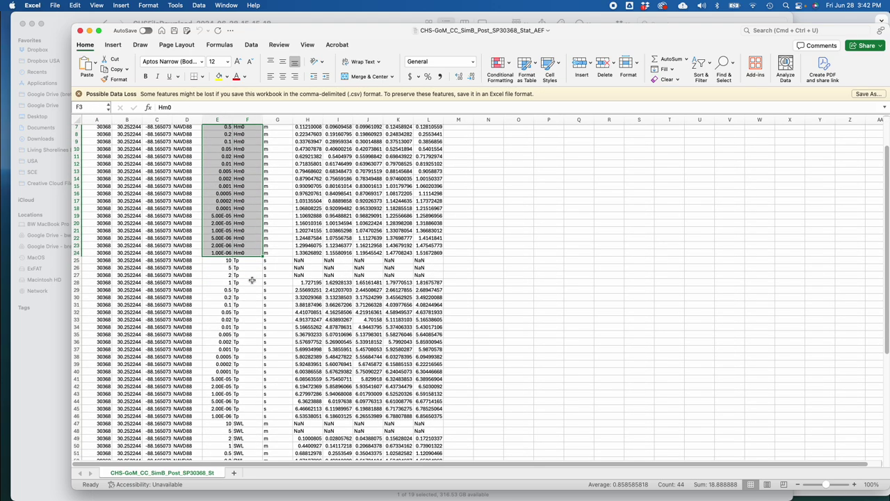
{"action": "left_click_drag", "start_coordinate": [232, 237], "coordinate": [253, 388]}
{"action": "scroll", "coordinate": [244, 348], "scroll_direction": "down", "scroll_amount": 5}
{"action": "left_click_drag", "start_coordinate": [223, 316], "coordinate": [238, 390]}
{"action": "scroll", "coordinate": [237, 390], "scroll_direction": "down", "scroll_amount": 3}
{"action": "left_click_drag", "start_coordinate": [244, 434], "coordinate": [210, 281]}
{"action": "scroll", "coordinate": [473, 264], "scroll_direction": "up", "scroll_amount": 10}
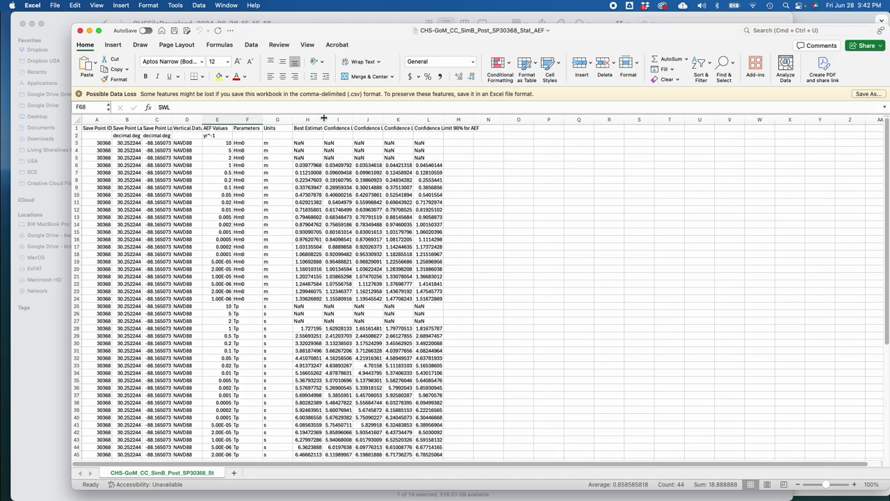
- Widen column H and auto-fit columns I through L so all AEF and confidence-limit headers show
{"action": "left_click_drag", "start_coordinate": [323, 118], "coordinate": [349, 119]}
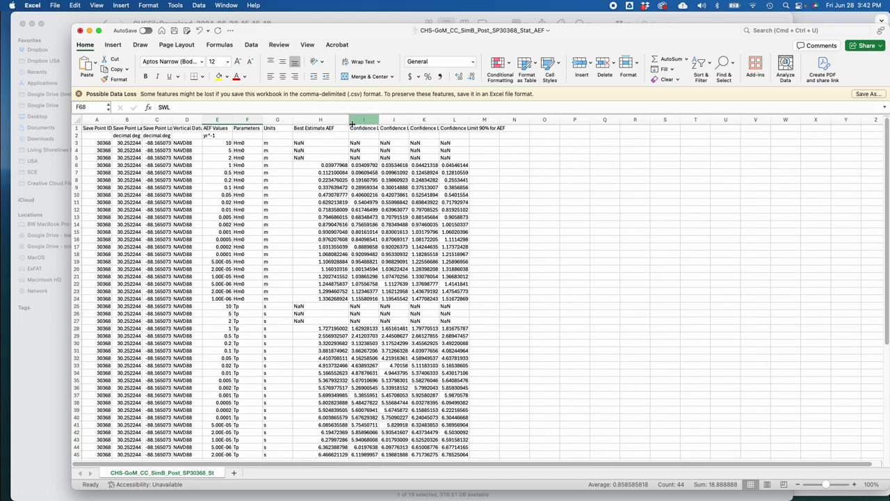
{"action": "double_click", "coordinate": [378, 119]}
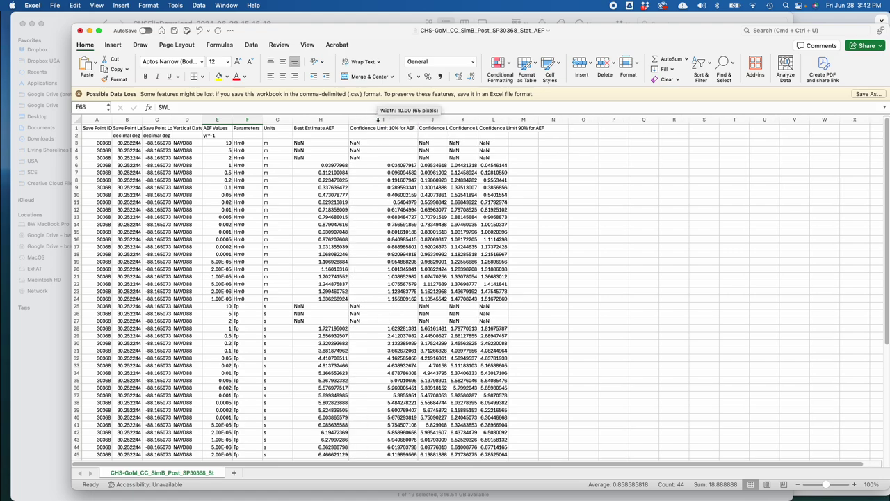
{"action": "double_click", "coordinate": [449, 119]}
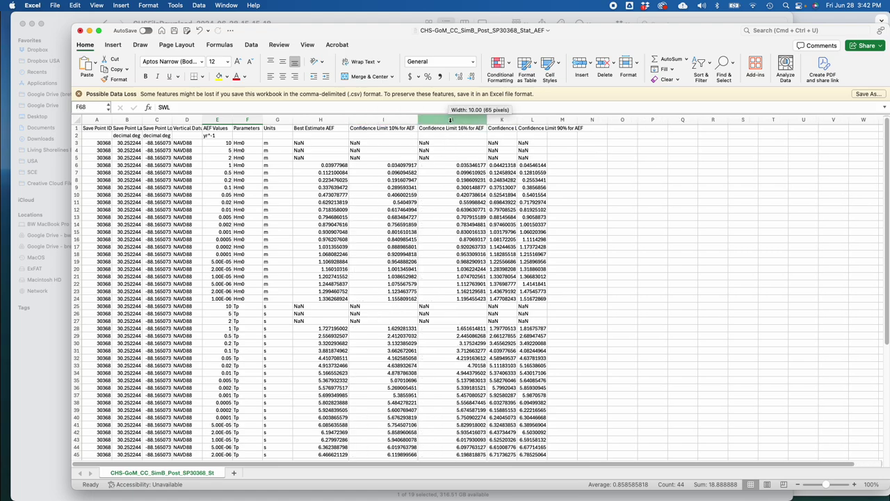
{"action": "double_click", "coordinate": [517, 119]}
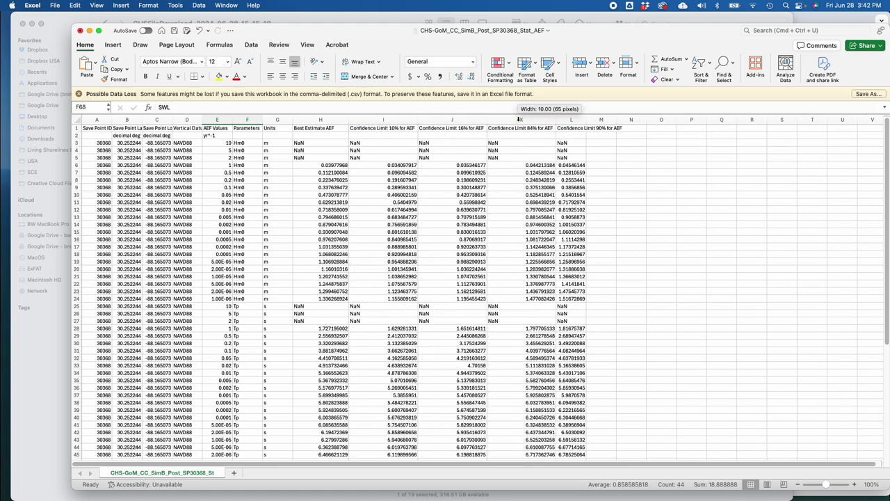
{"action": "double_click", "coordinate": [584, 119]}
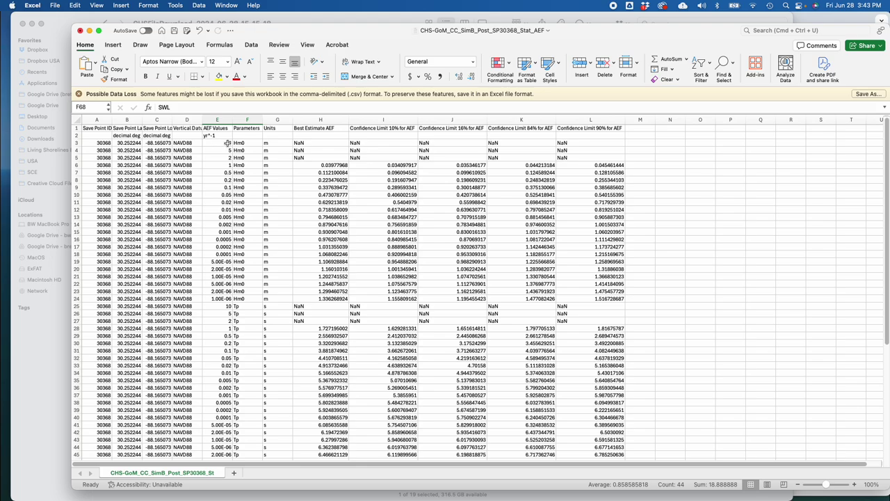
{"action": "left_click_drag", "start_coordinate": [304, 142], "coordinate": [577, 155]}
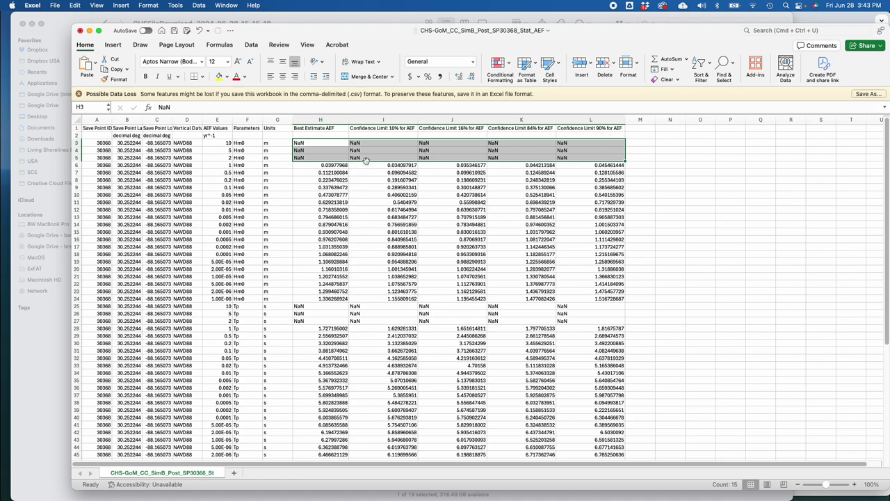
{"action": "scroll", "coordinate": [361, 309], "scroll_direction": "down", "scroll_amount": 2}
{"action": "scroll", "coordinate": [361, 308], "scroll_direction": "down", "scroll_amount": 5}
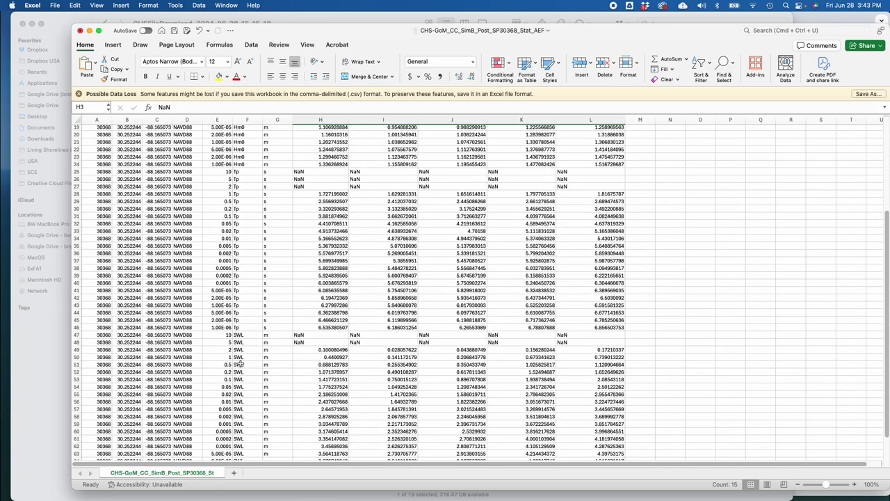
{"action": "scroll", "coordinate": [278, 278], "scroll_direction": "up", "scroll_amount": 6}
{"action": "scroll", "coordinate": [221, 173], "scroll_direction": "up", "scroll_amount": 1}
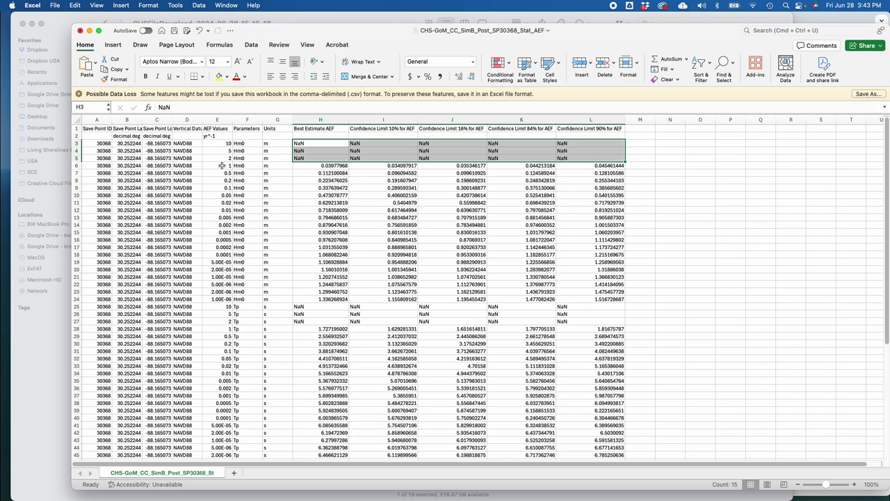
{"action": "left_click", "coordinate": [223, 210]}
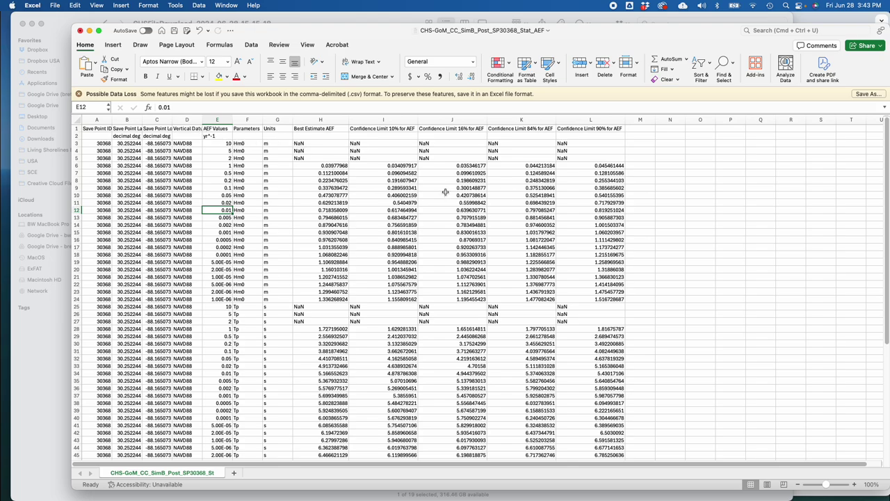
- Close the spreadsheet in Excel without saving changes
{"action": "left_click", "coordinate": [80, 31]}
{"action": "left_click", "coordinate": [499, 303]}
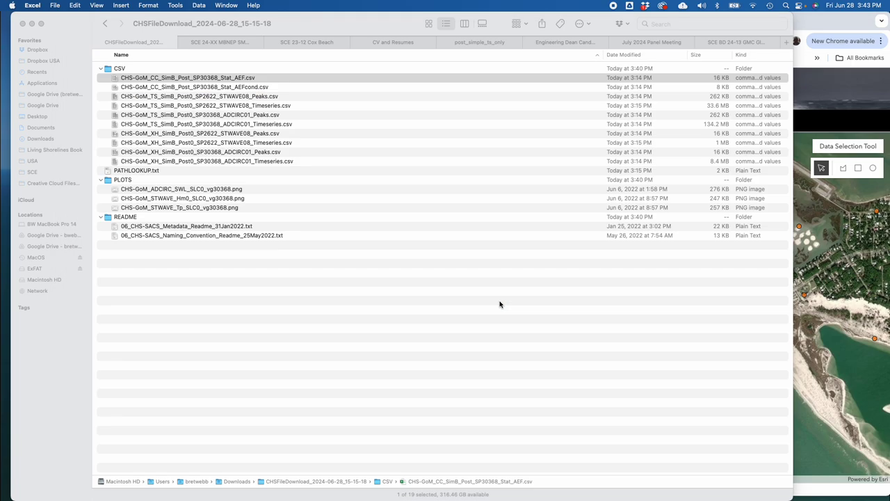
{"action": "left_click", "coordinate": [825, 26]}
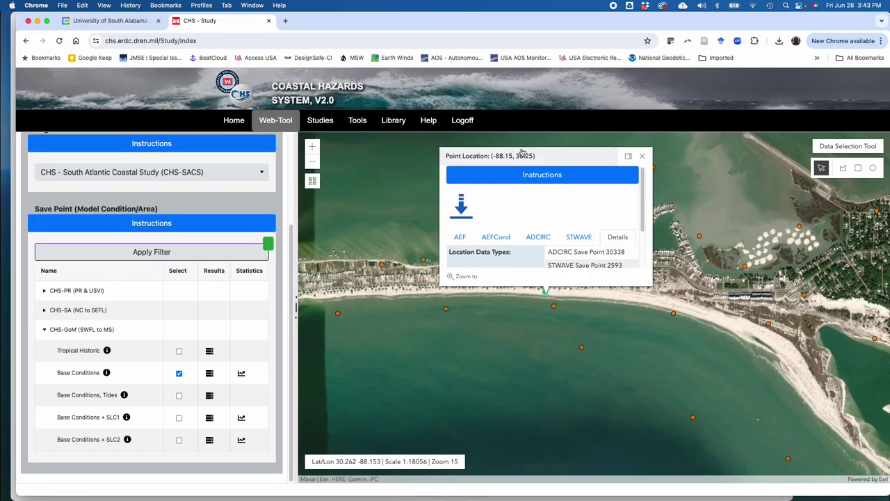
- Close the Point Location popup and zoom the map out to level 12 around Dauphin Island
{"action": "left_click", "coordinate": [642, 156]}
{"action": "scroll", "coordinate": [609, 235], "scroll_direction": "down", "scroll_amount": 2}
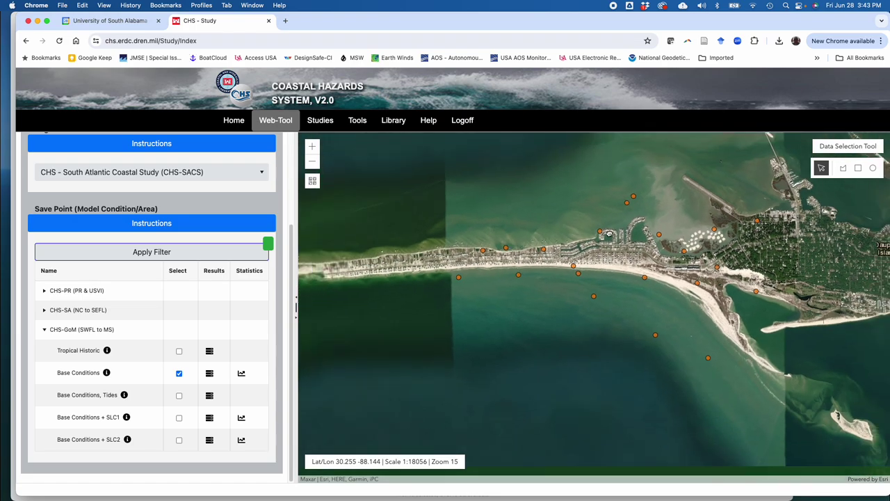
{"action": "scroll", "coordinate": [609, 235], "scroll_direction": "down", "scroll_amount": 2}
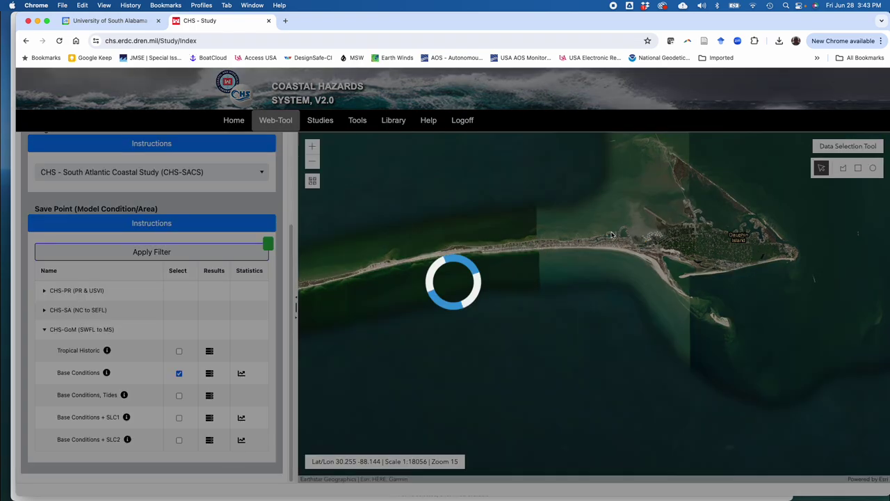
{"action": "scroll", "coordinate": [557, 226], "scroll_direction": "down", "scroll_amount": 3}
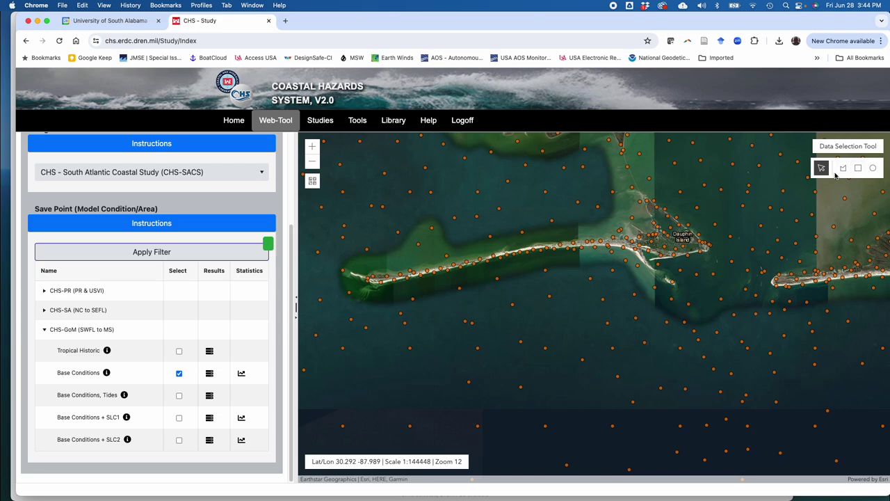
- Box-select the save points over Dauphin Island with the rectangle selection tool
{"action": "left_click", "coordinate": [844, 170]}
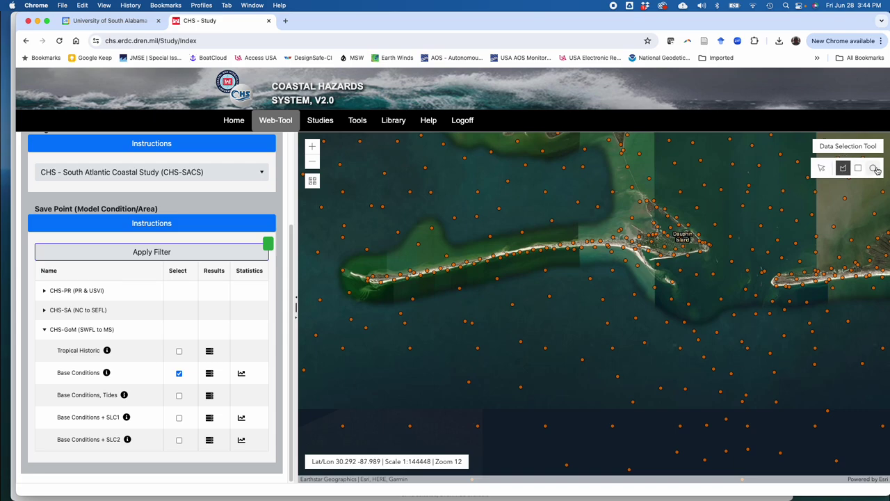
{"action": "left_click", "coordinate": [873, 168]}
{"action": "left_click", "coordinate": [862, 169]}
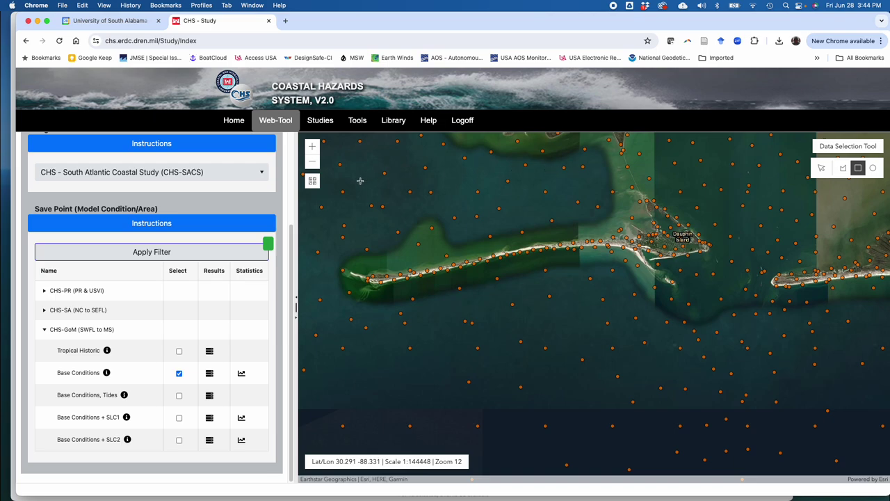
{"action": "mouse_move", "coordinate": [330, 164]}
{"action": "left_mouse_down"}
{"action": "mouse_move", "coordinate": [503, 260]}
{"action": "mouse_move", "coordinate": [746, 362]}
{"action": "mouse_move", "coordinate": [765, 379]}
{"action": "left_mouse_up"}
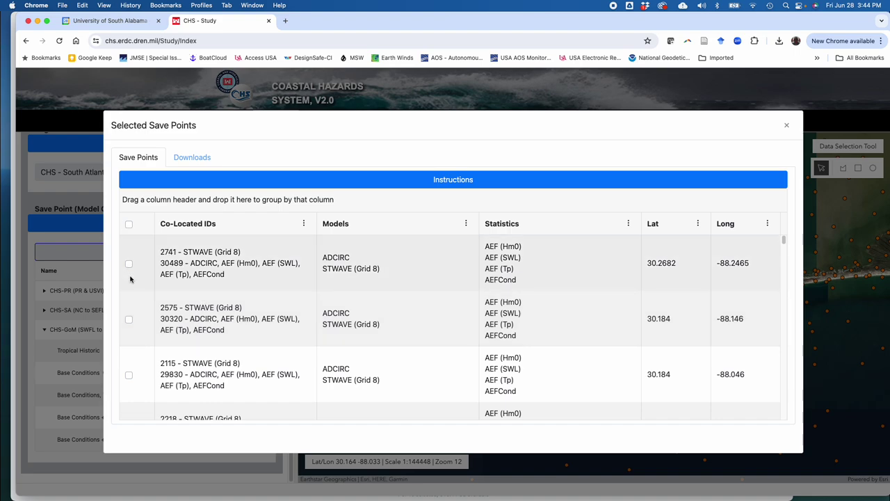
- Try the select-all checkbox on the listed save points, then clear it again
{"action": "scroll", "coordinate": [133, 280], "scroll_direction": "down", "scroll_amount": 3}
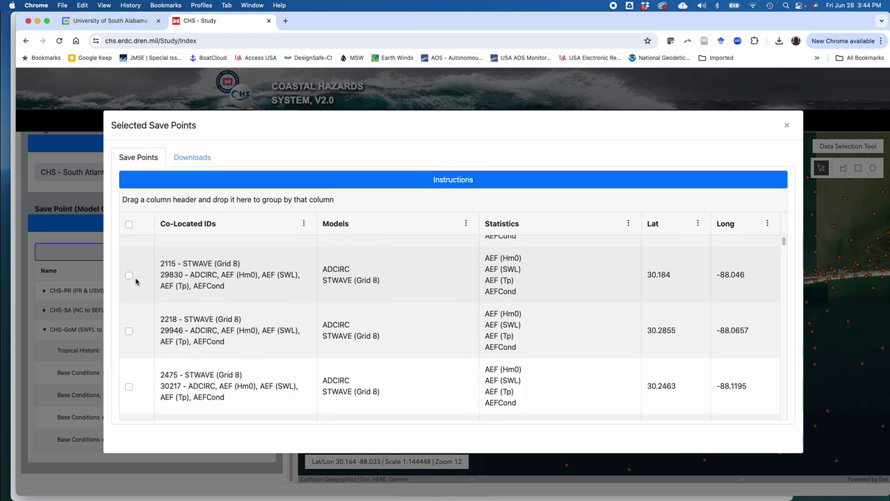
{"action": "scroll", "coordinate": [135, 281], "scroll_direction": "up", "scroll_amount": 3}
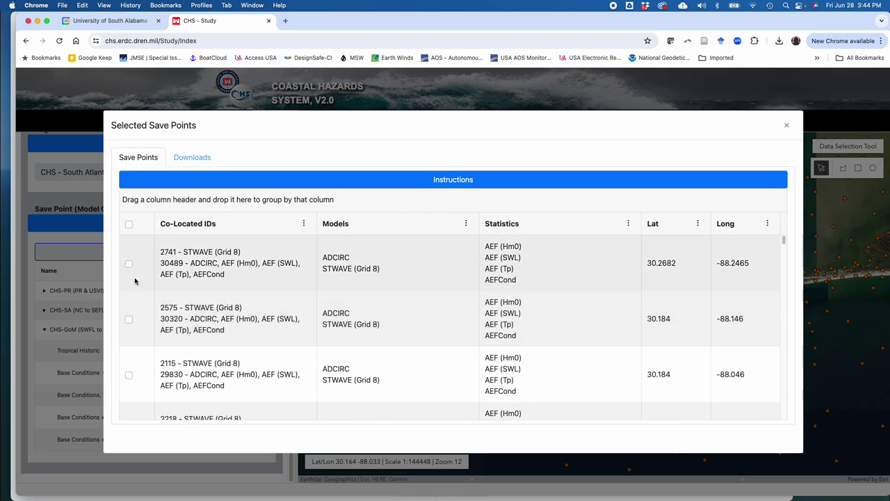
{"action": "left_click", "coordinate": [129, 225]}
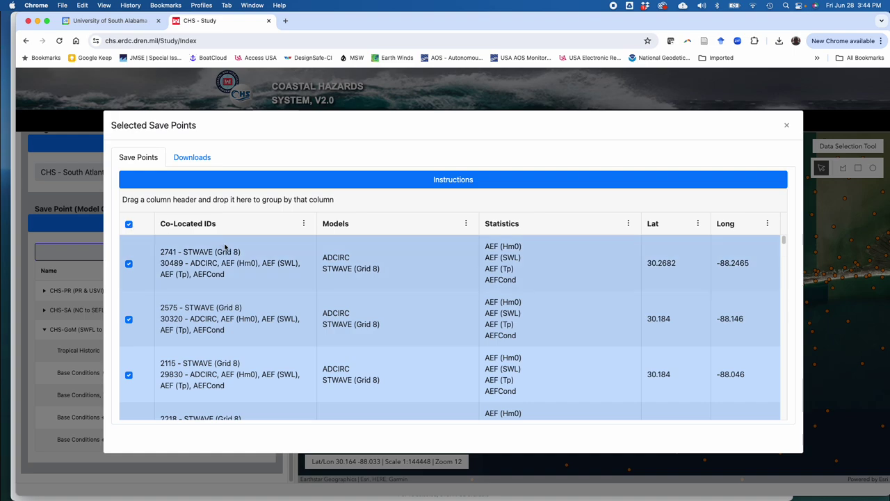
{"action": "left_click", "coordinate": [129, 226]}
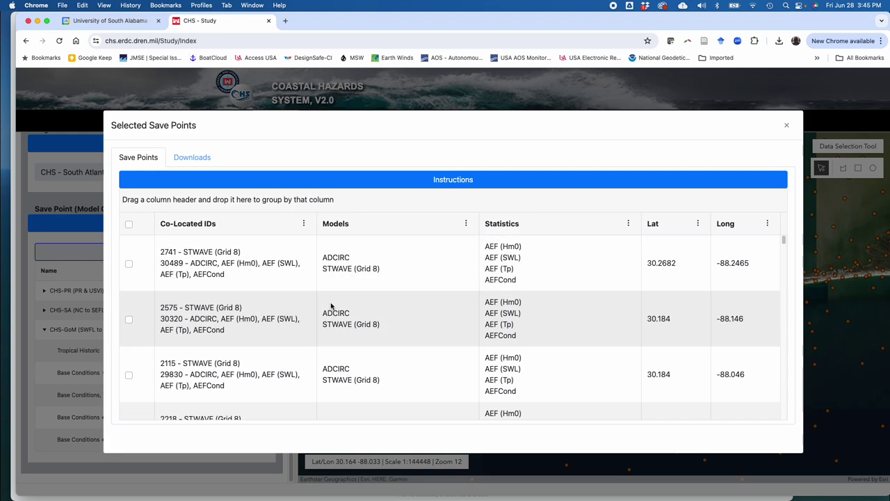
- Scroll through the save point table and select all listed points
{"action": "scroll", "coordinate": [299, 344], "scroll_direction": "down", "scroll_amount": 5}
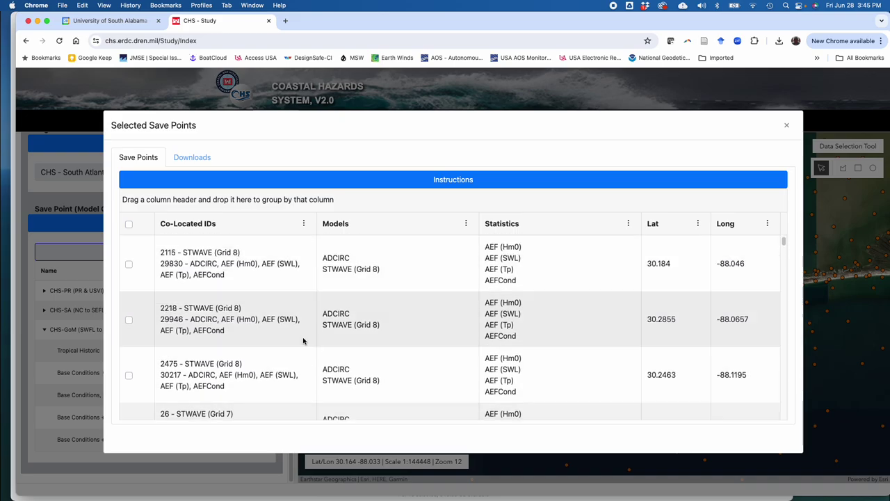
{"action": "scroll", "coordinate": [293, 344], "scroll_direction": "up", "scroll_amount": 2}
{"action": "scroll", "coordinate": [375, 338], "scroll_direction": "down", "scroll_amount": 2}
{"action": "scroll", "coordinate": [598, 307], "scroll_direction": "down", "scroll_amount": 2}
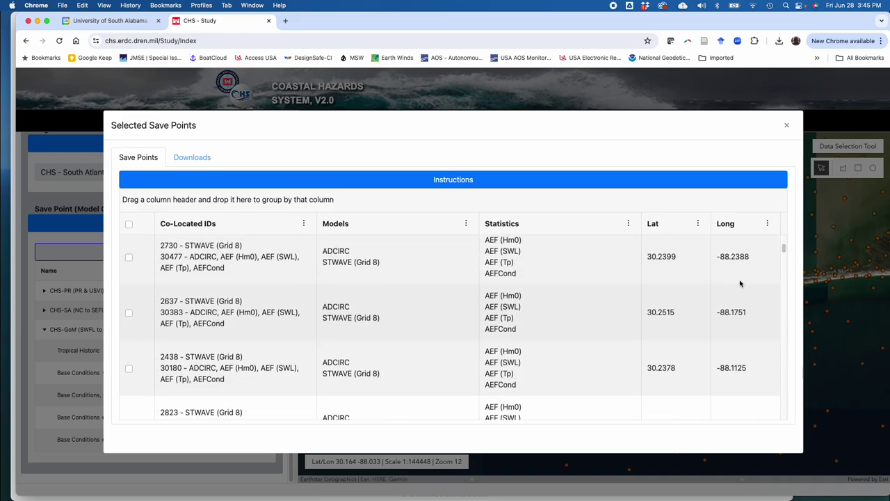
{"action": "left_click", "coordinate": [784, 246]}
{"action": "left_click_drag", "start_coordinate": [784, 247], "coordinate": [772, 229]}
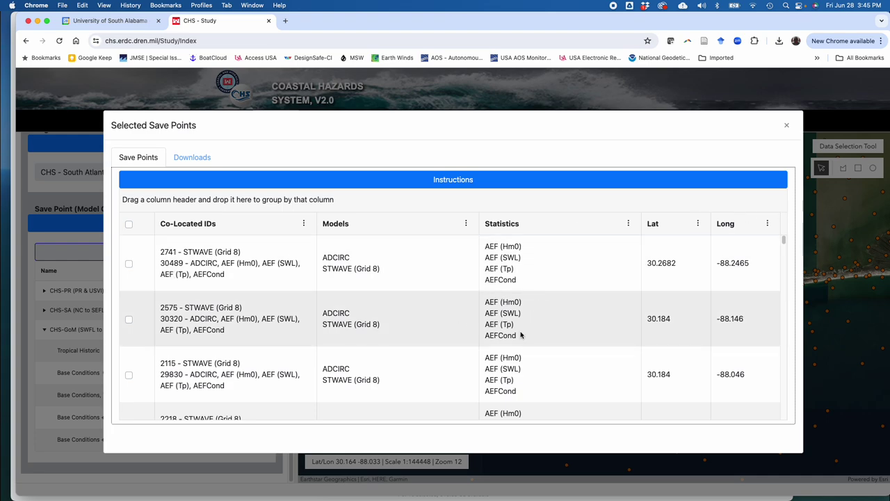
{"action": "scroll", "coordinate": [515, 343], "scroll_direction": "down", "scroll_amount": 5}
{"action": "scroll", "coordinate": [526, 330], "scroll_direction": "up", "scroll_amount": 5}
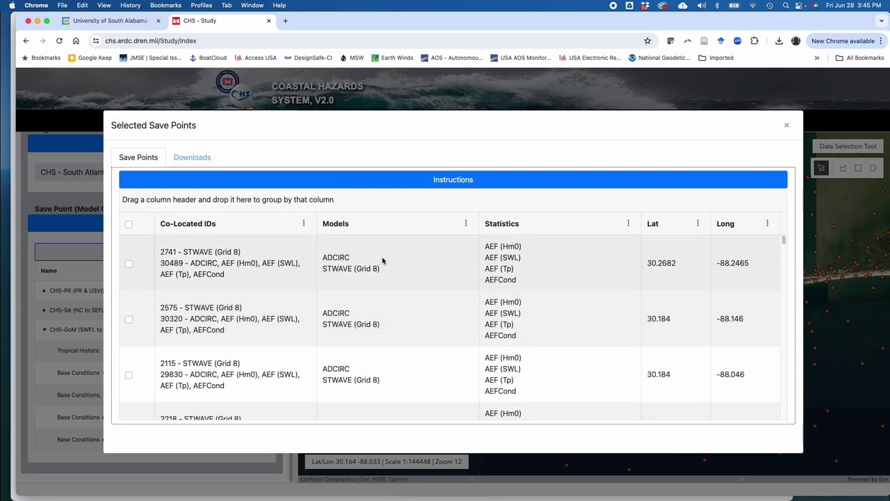
{"action": "left_click", "coordinate": [129, 224]}
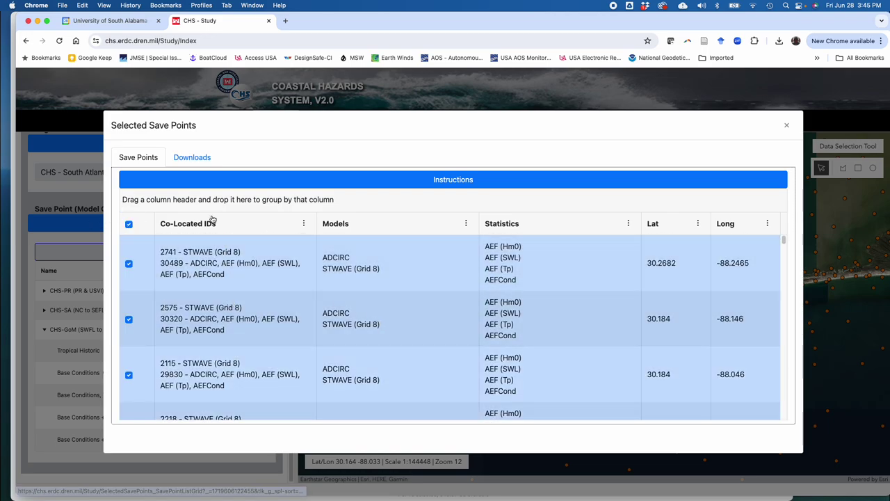
- List the downloadable files for the selected points, including CC AEF statistics for 30201–30210
{"action": "left_click", "coordinate": [201, 160]}
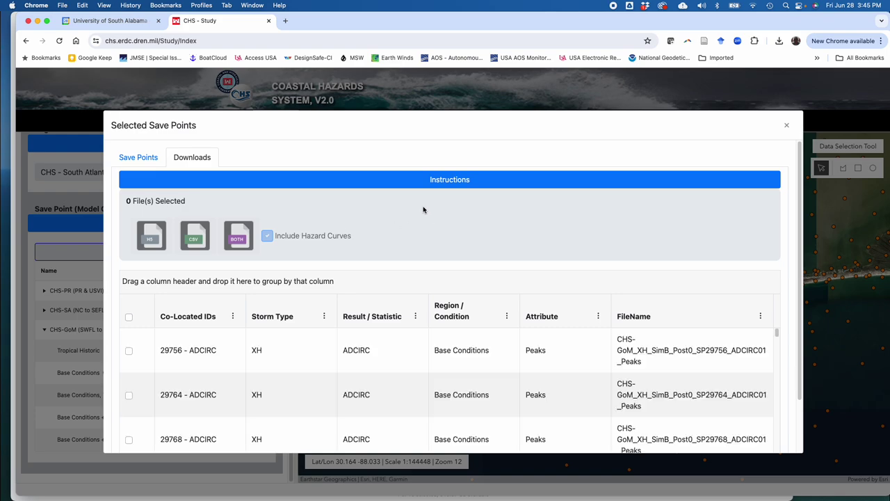
{"action": "scroll", "coordinate": [453, 231], "scroll_direction": "down", "scroll_amount": 2}
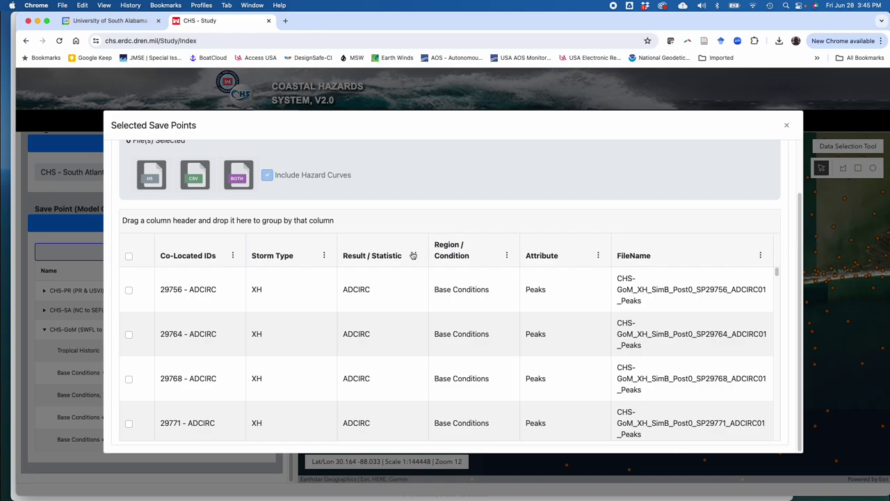
{"action": "scroll", "coordinate": [385, 312], "scroll_direction": "down", "scroll_amount": 10}
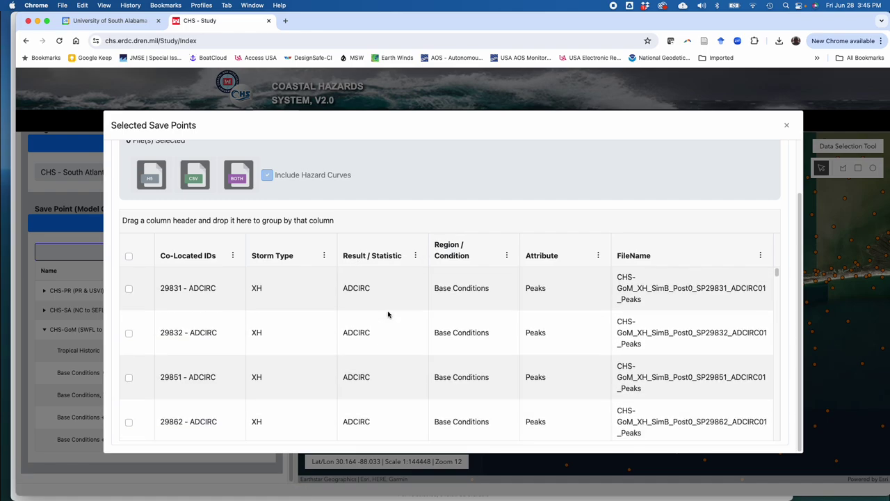
{"action": "left_click_drag", "start_coordinate": [775, 273], "coordinate": [787, 439]}
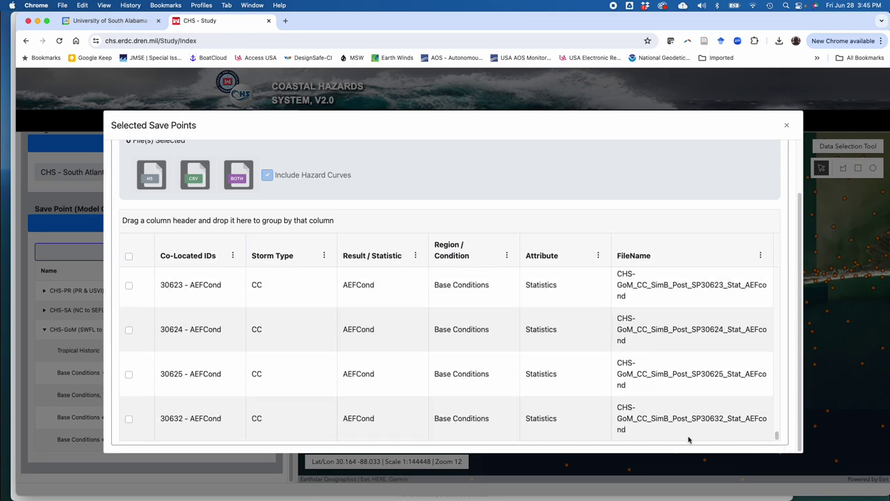
{"action": "scroll", "coordinate": [357, 338], "scroll_direction": "up", "scroll_amount": 3}
{"action": "scroll", "coordinate": [370, 334], "scroll_direction": "up", "scroll_amount": 10}
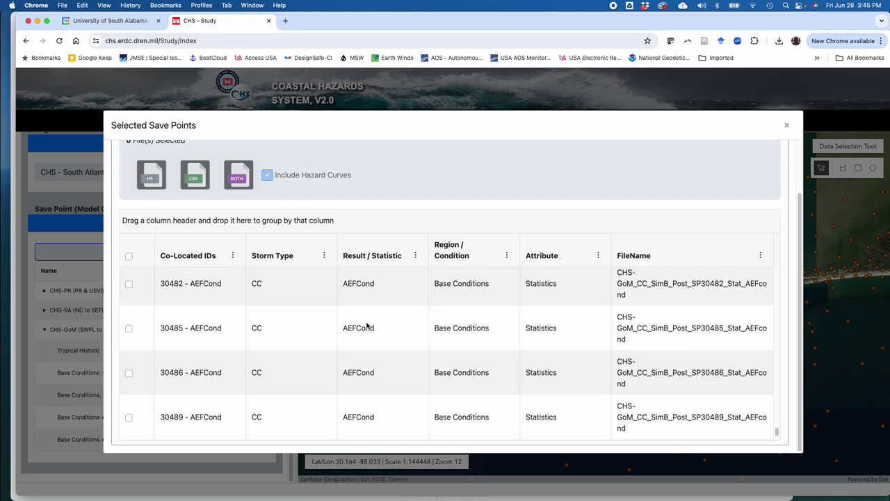
{"action": "scroll", "coordinate": [392, 324], "scroll_direction": "up", "scroll_amount": 3}
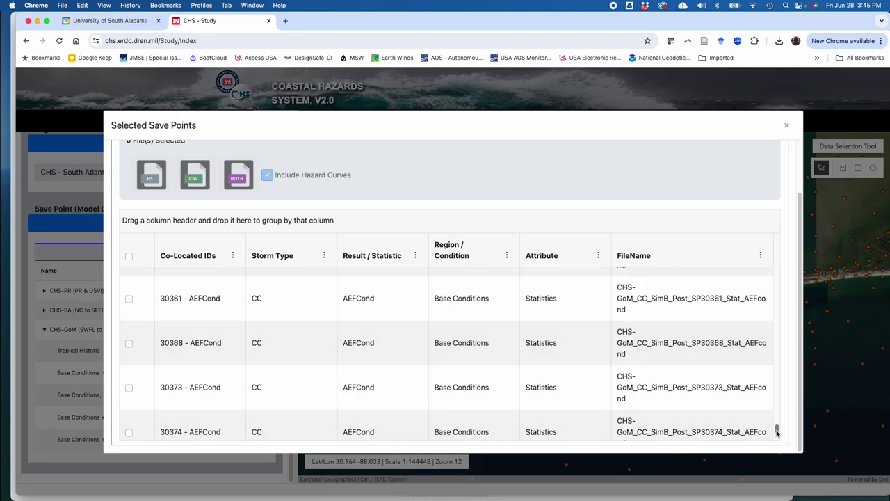
{"action": "left_click_drag", "start_coordinate": [777, 429], "coordinate": [752, 361]}
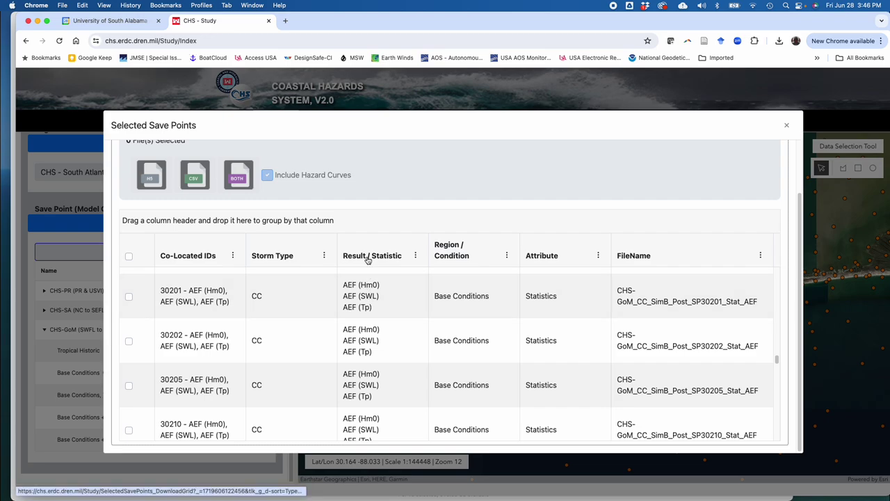
- Group the file list by Result / Statistic and collapse the ADCIRC and AEF groups
{"action": "left_click_drag", "start_coordinate": [368, 258], "coordinate": [159, 226]}
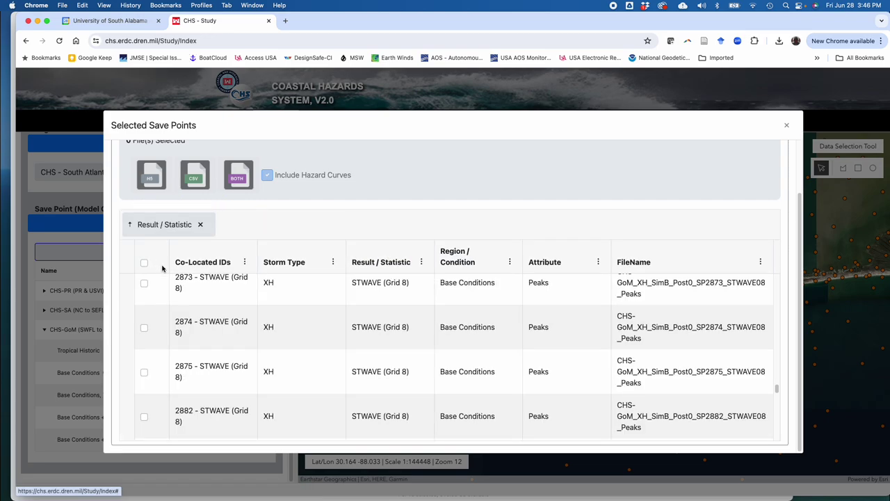
{"action": "left_click_drag", "start_coordinate": [775, 390], "coordinate": [777, 274]}
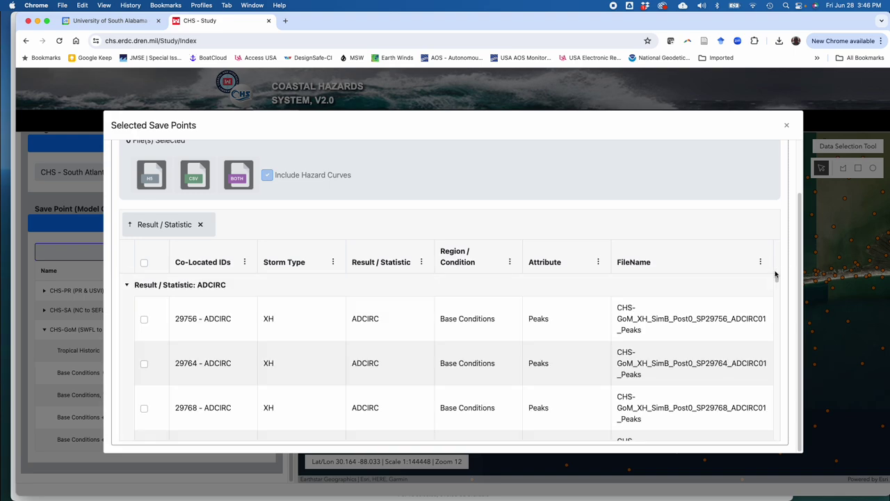
{"action": "left_click", "coordinate": [128, 285]}
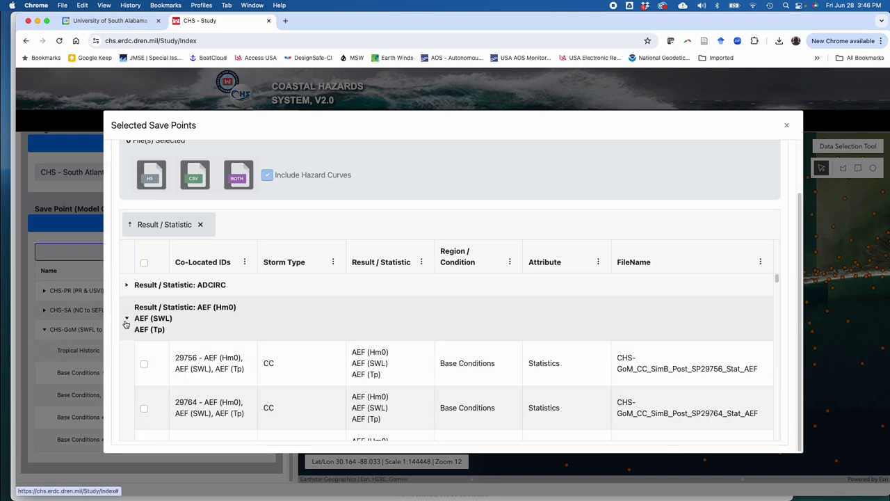
{"action": "left_click", "coordinate": [127, 318]}
- Browse the STWAVE Grid 7 and Grid 8 groups, then expand the AEF (Hm0) group
{"action": "left_click", "coordinate": [127, 352]}
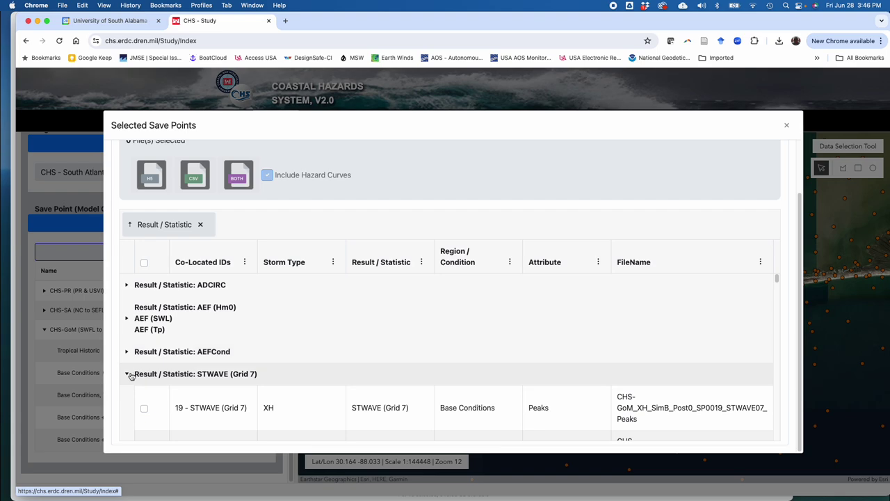
{"action": "left_click", "coordinate": [127, 374]}
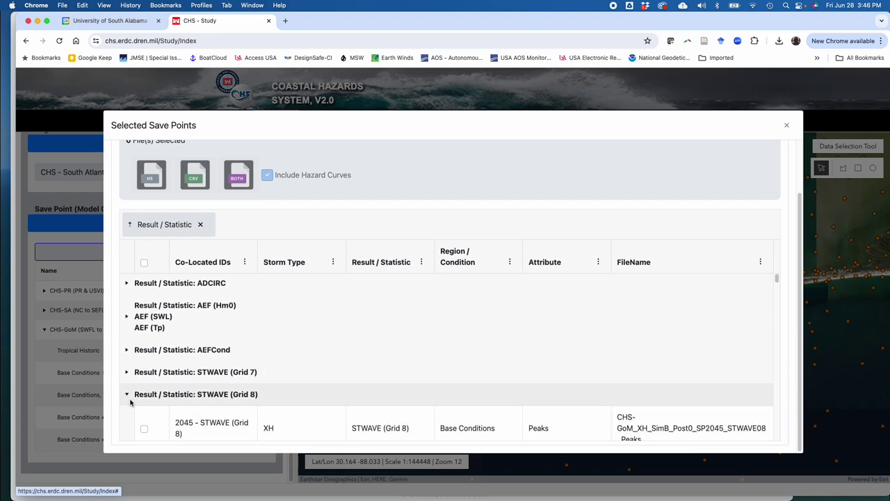
{"action": "left_click", "coordinate": [128, 395]}
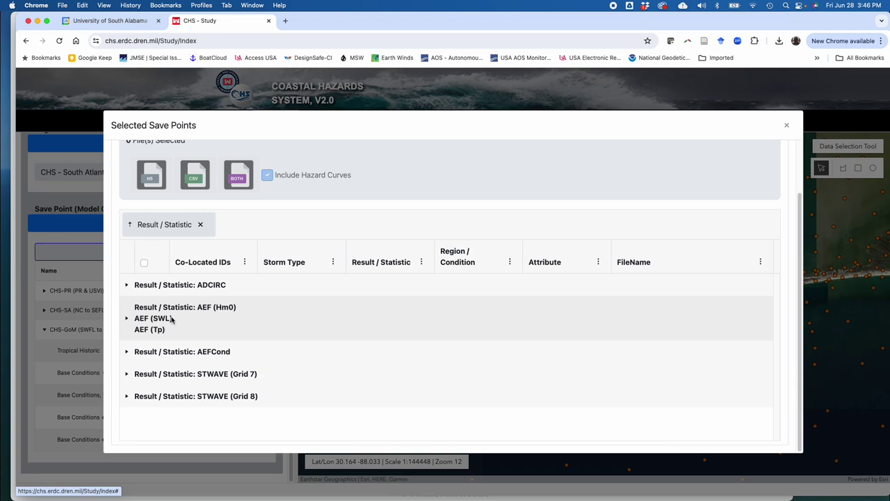
{"action": "left_click", "coordinate": [128, 320]}
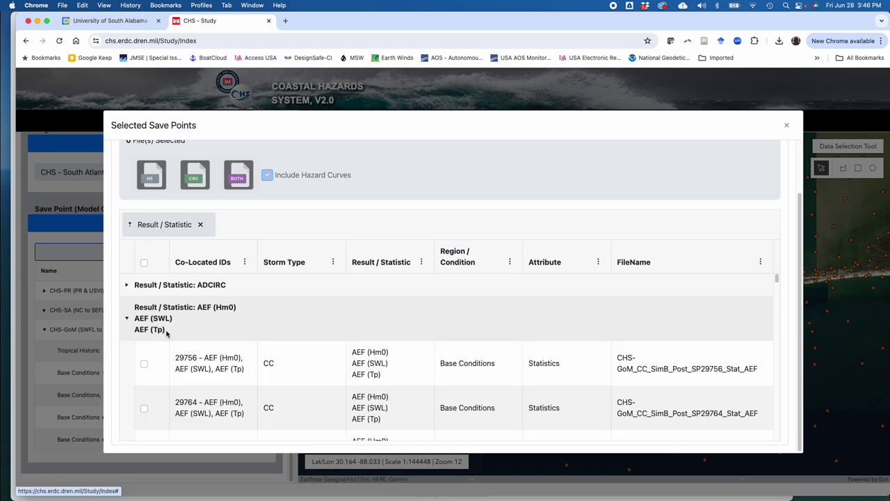
- Tick the AEF files for save points 29756, 29764, 29768 and 29771
{"action": "left_click", "coordinate": [144, 364]}
{"action": "left_click", "coordinate": [144, 408]}
{"action": "scroll", "coordinate": [162, 410], "scroll_direction": "down", "scroll_amount": 1}
{"action": "scroll", "coordinate": [162, 411], "scroll_direction": "down", "scroll_amount": 2}
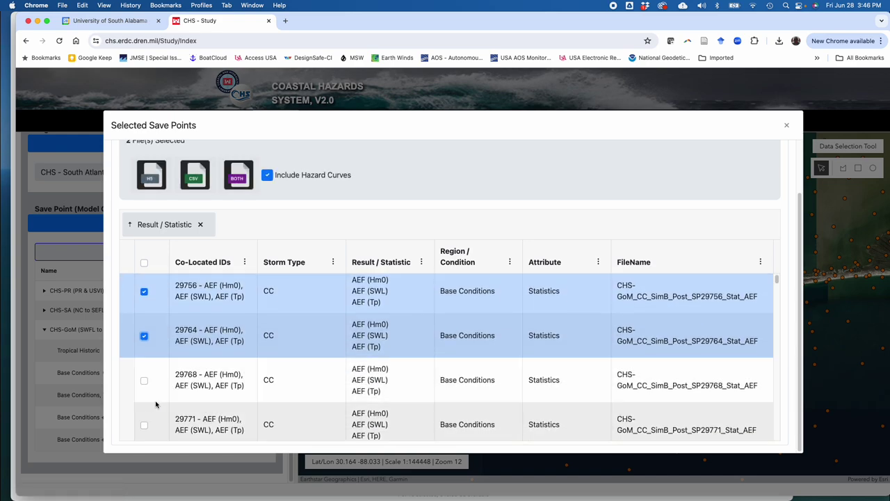
{"action": "left_click", "coordinate": [144, 379]}
{"action": "left_click", "coordinate": [144, 426]}
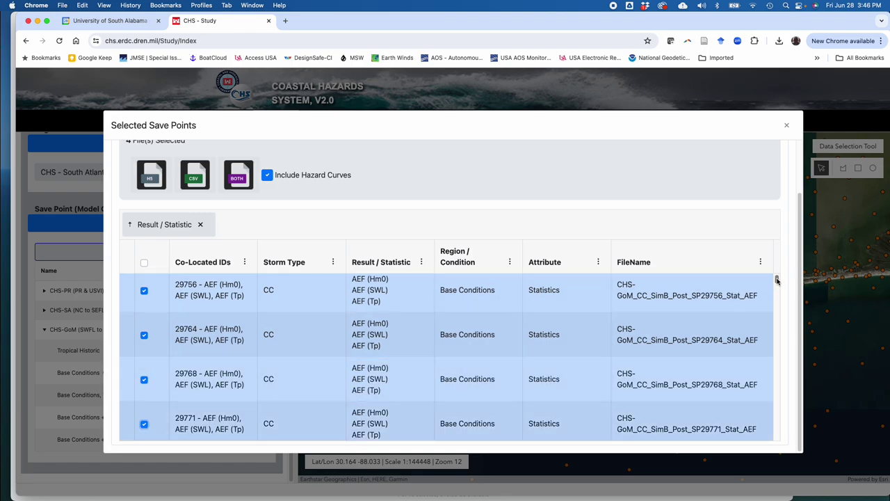
- Tick the AEF files for save points 30632, 30623 and 30620, then return to the top
{"action": "left_click_drag", "start_coordinate": [776, 279], "coordinate": [777, 446]}
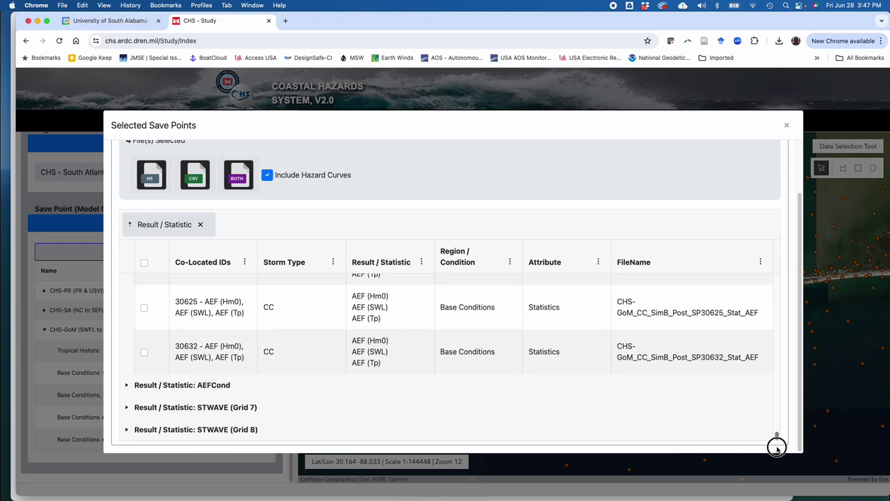
{"action": "left_click", "coordinate": [144, 353]}
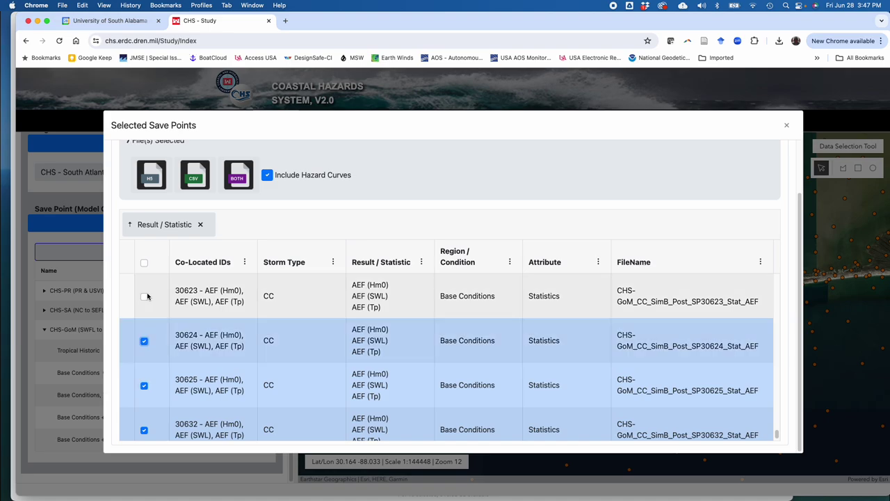
{"action": "left_click", "coordinate": [147, 297]}
{"action": "scroll", "coordinate": [147, 307], "scroll_direction": "up", "scroll_amount": 1}
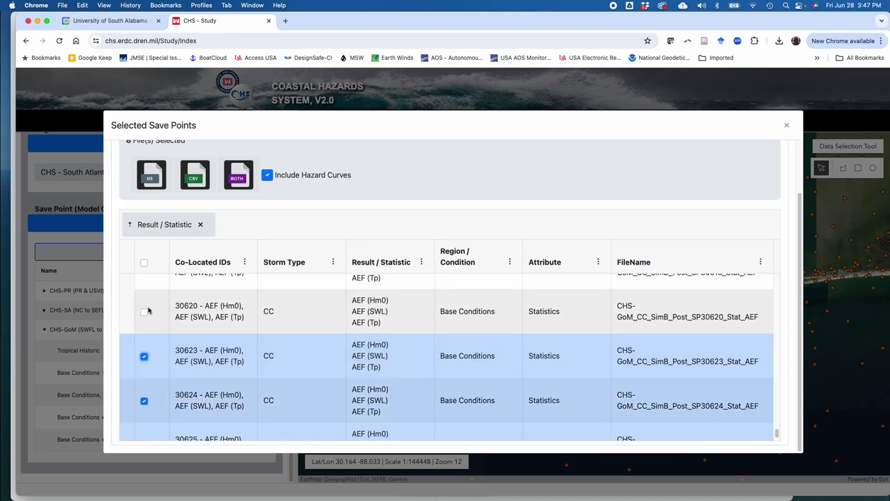
{"action": "left_click", "coordinate": [145, 311]}
{"action": "scroll", "coordinate": [163, 312], "scroll_direction": "up", "scroll_amount": 1}
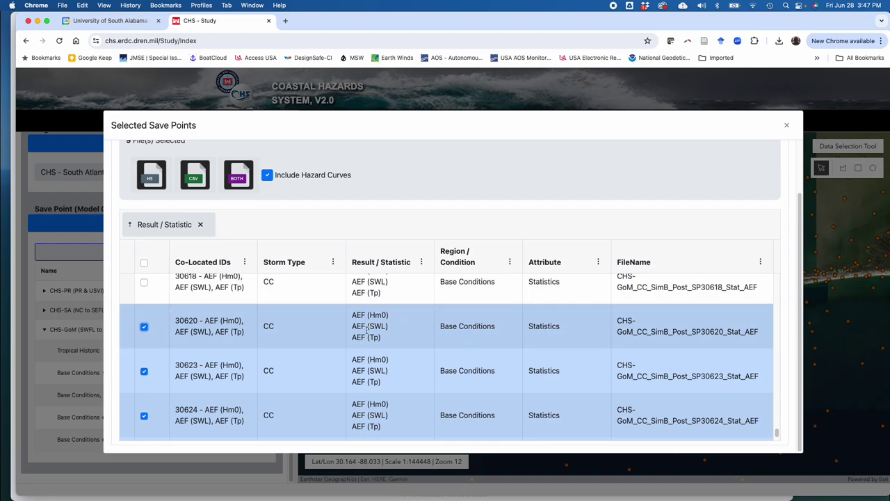
{"action": "left_click_drag", "start_coordinate": [777, 435], "coordinate": [733, 262]}
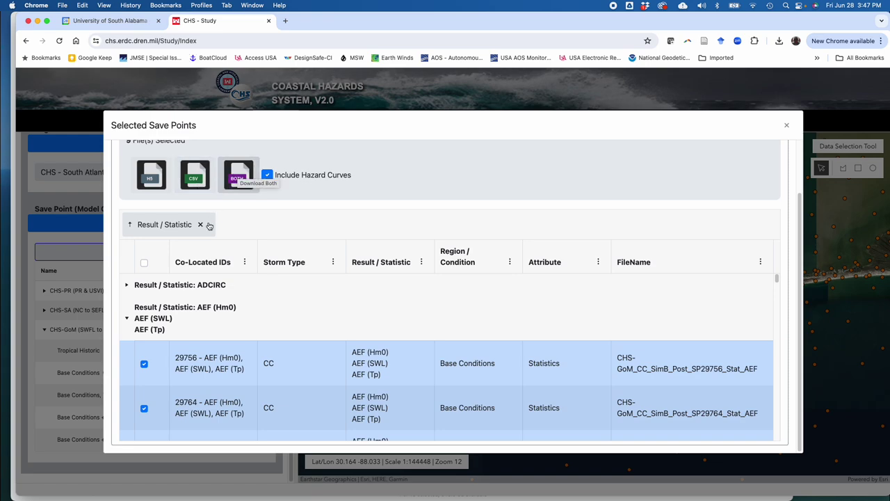
- Select every file, check the ADCIRC group, then clear the whole selection
{"action": "left_click", "coordinate": [127, 320]}
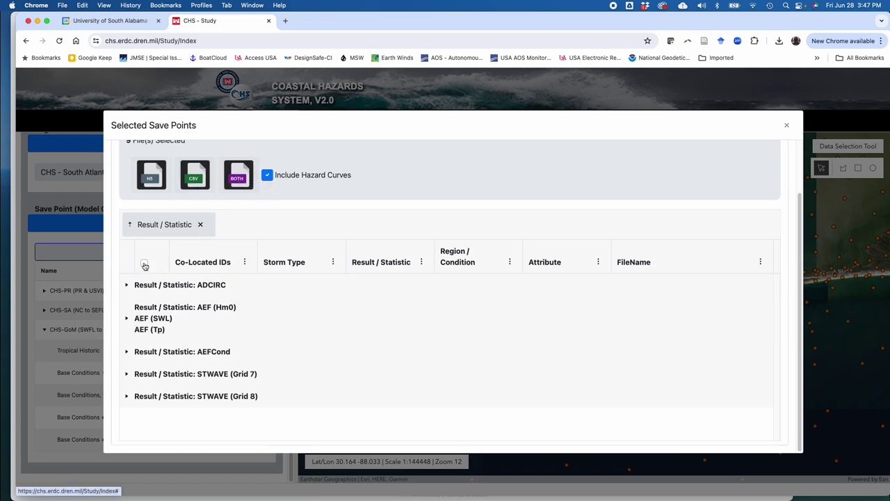
{"action": "left_click", "coordinate": [144, 264]}
{"action": "left_click", "coordinate": [126, 286]}
{"action": "left_click", "coordinate": [126, 286]}
{"action": "left_click", "coordinate": [144, 263]}
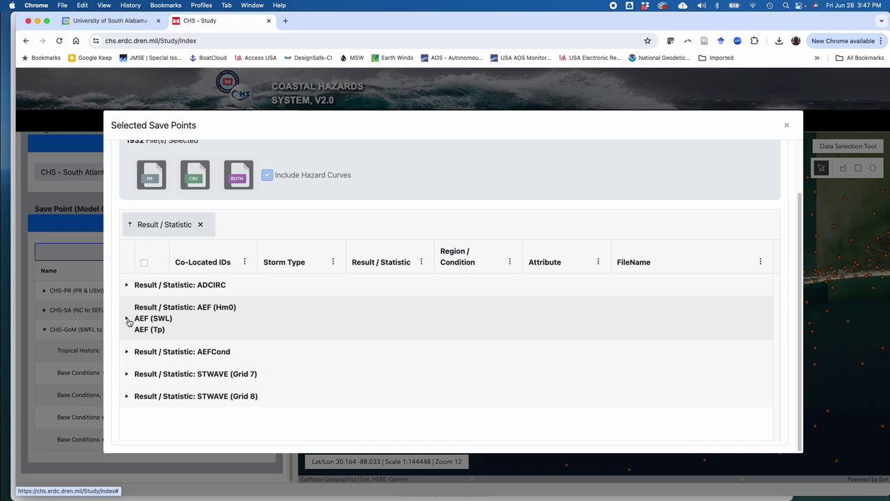
- Expand the AEF group, keep only save point 29756's file ticked, and show all windows
{"action": "left_click", "coordinate": [127, 320]}
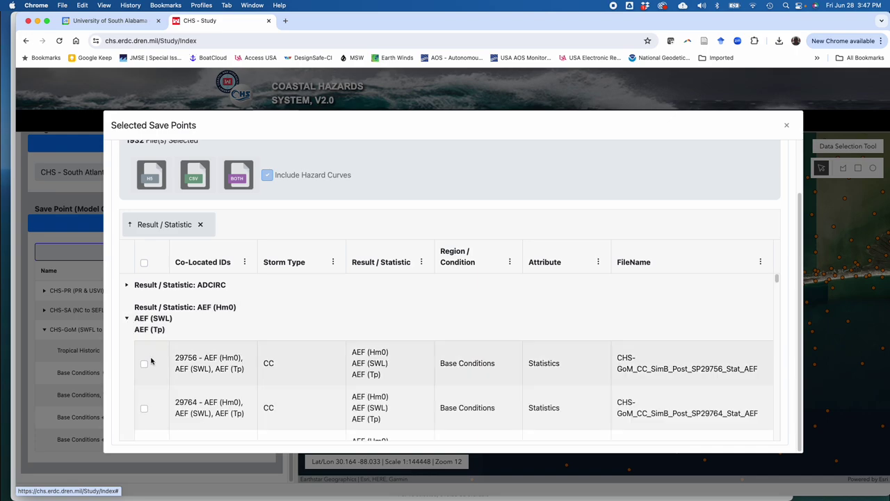
{"action": "left_click", "coordinate": [145, 366]}
{"action": "left_click", "coordinate": [144, 409]}
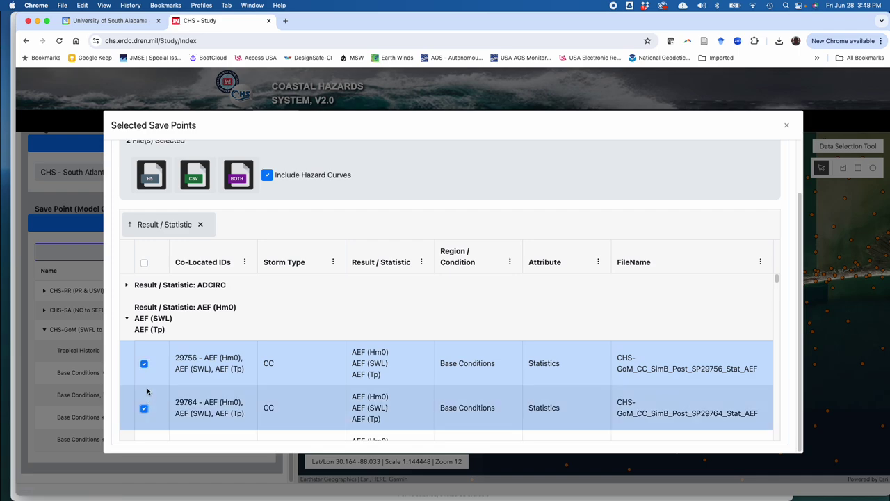
{"action": "left_click", "coordinate": [144, 408]}
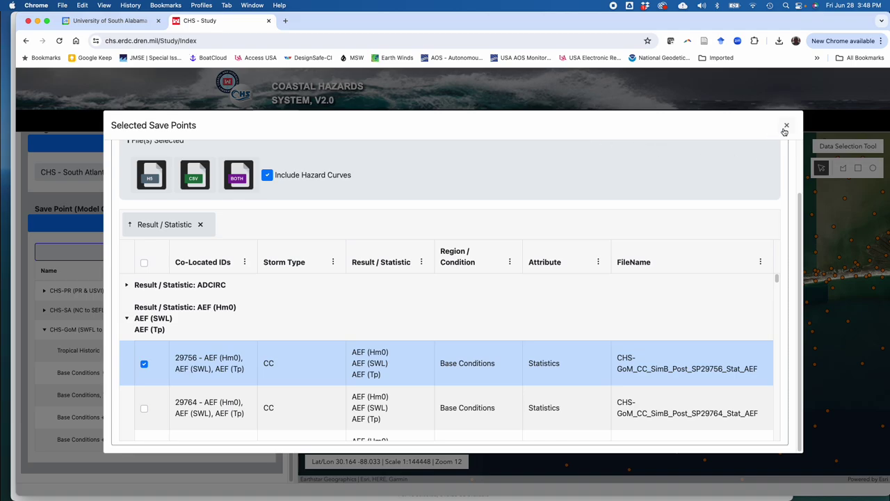
{"action": "key", "text": "ctrl+Up"}
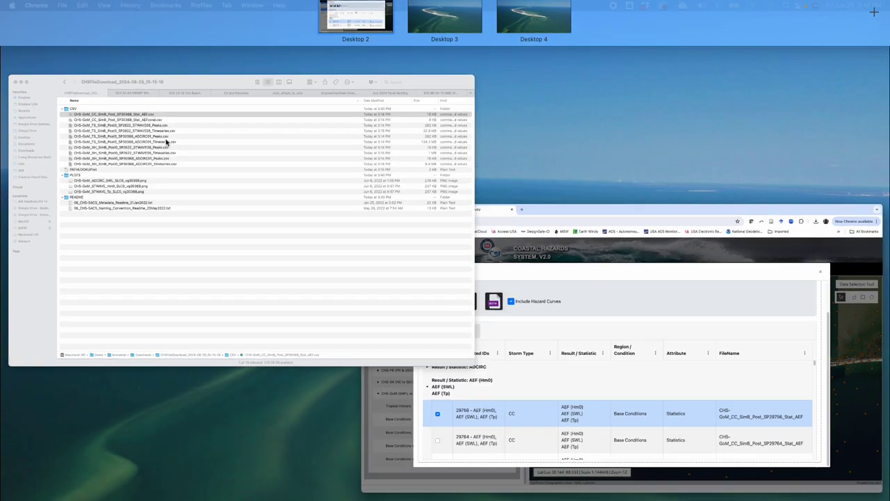
- Unzip the CHSFileDownload_2024-06-28_14-22-01 archive in Downloads and open the extracted folder
{"action": "left_click", "coordinate": [163, 130]}
{"action": "left_click", "coordinate": [105, 23]}
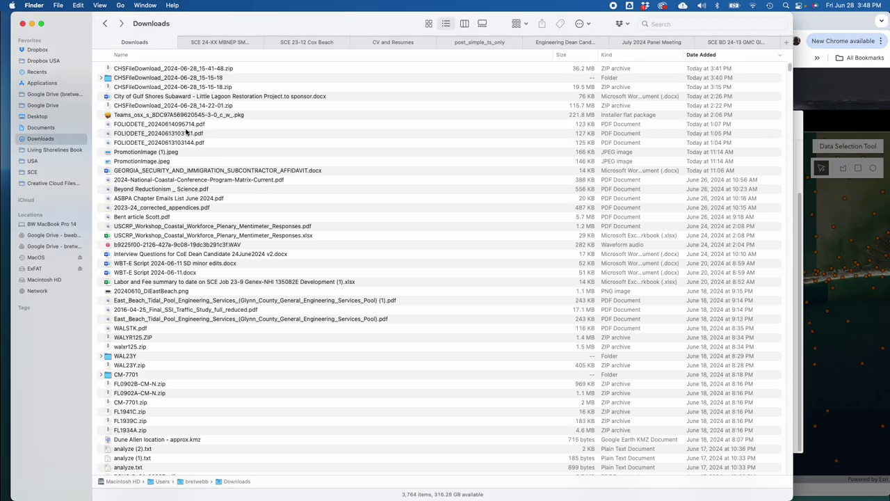
{"action": "double_click", "coordinate": [145, 105]}
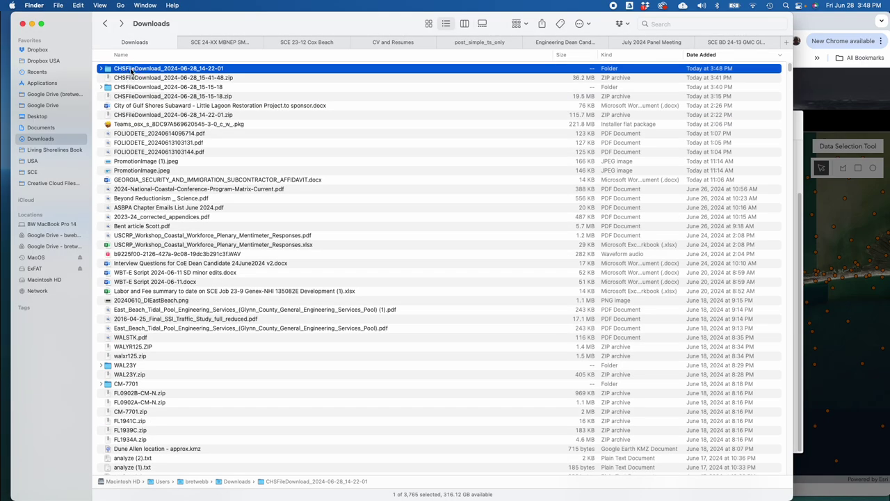
{"action": "double_click", "coordinate": [131, 68]}
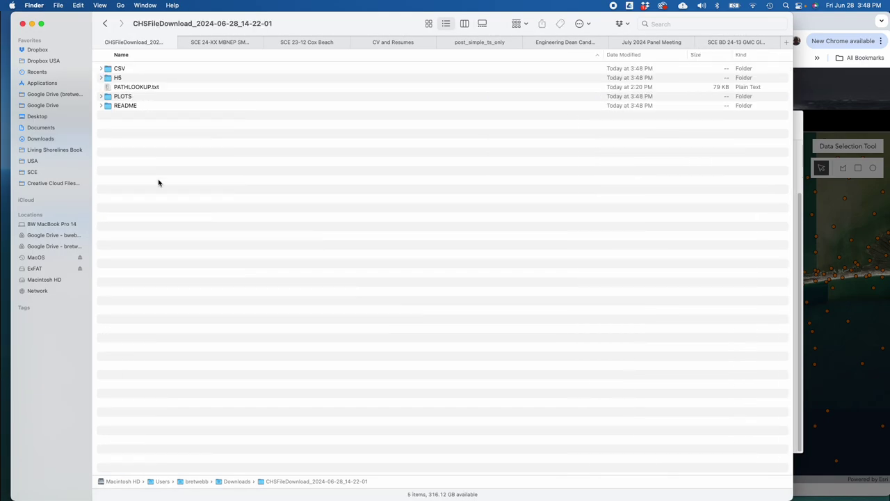
- Expand the H5 and CSV folders and pick the SP29832 AEF statistics CSV
{"action": "left_click", "coordinate": [101, 78]}
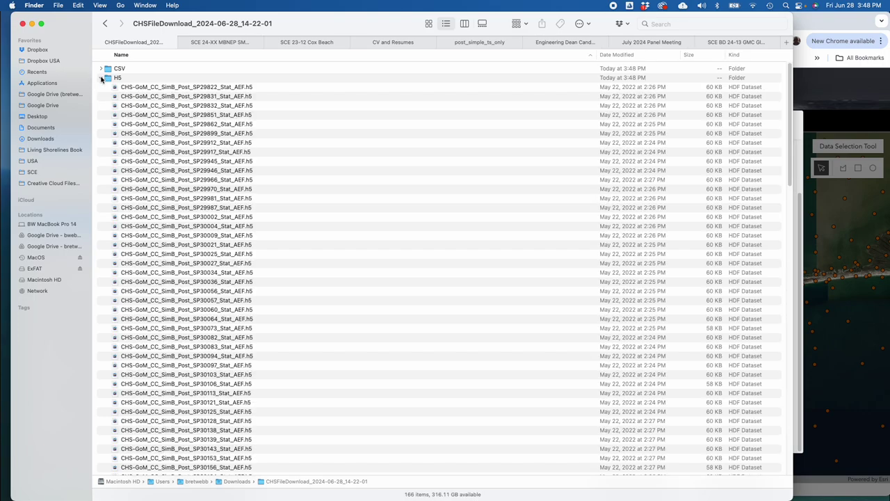
{"action": "left_click", "coordinate": [102, 69]}
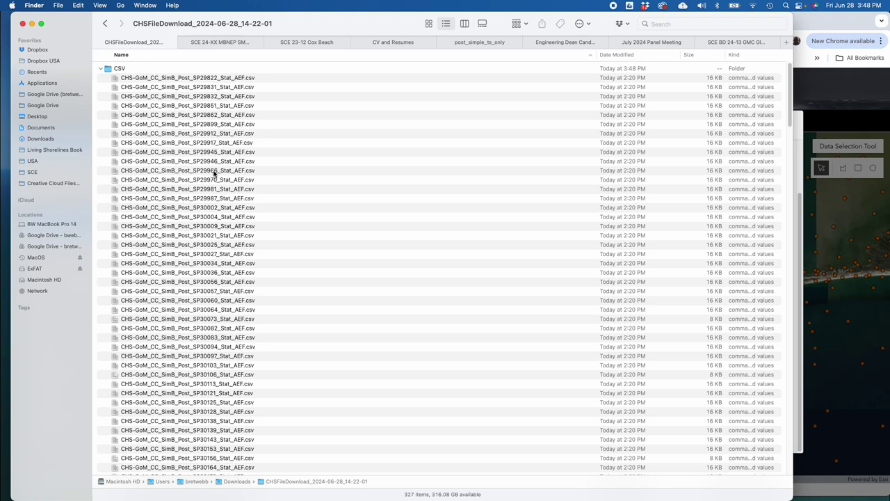
{"action": "left_click", "coordinate": [199, 97]}
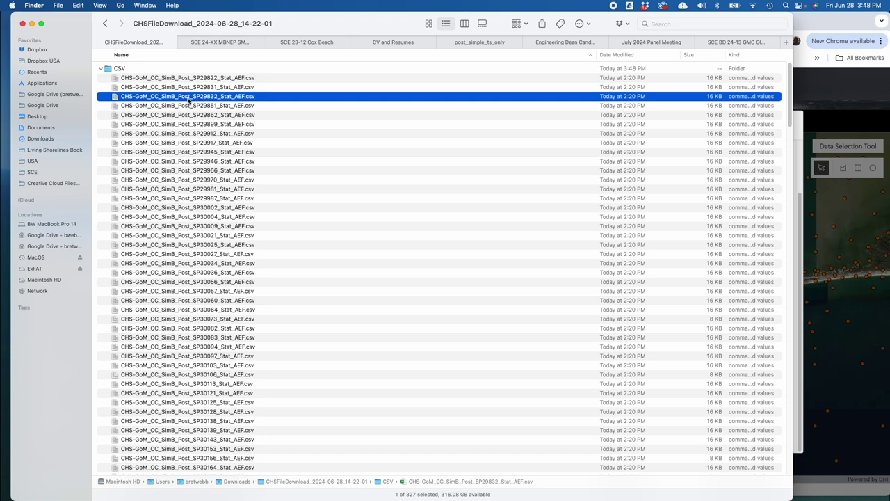
- Open CHS-GoM_CC_SimB_Post_SP29832_Stat_AEF.csv in Excel and enlarge its window to full screen
{"action": "double_click", "coordinate": [188, 101]}
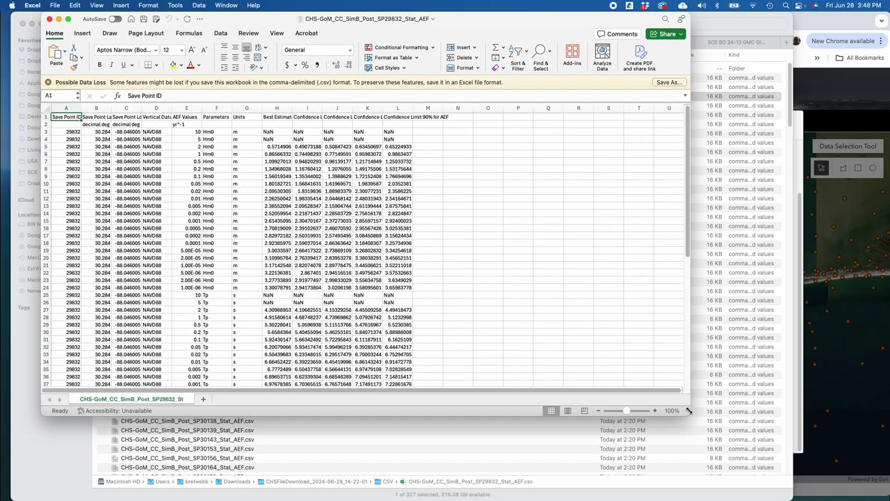
{"action": "double_click", "coordinate": [689, 411]}
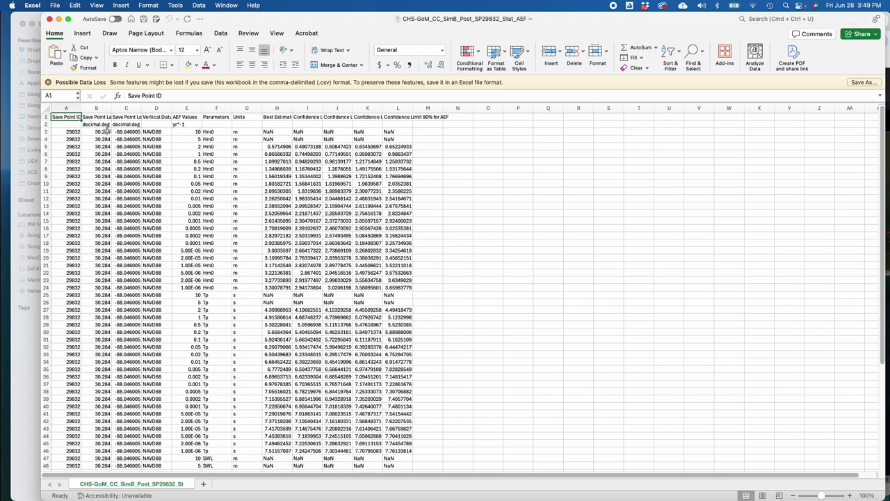
{"action": "left_click", "coordinate": [106, 131]}
{"action": "left_click", "coordinate": [133, 132]}
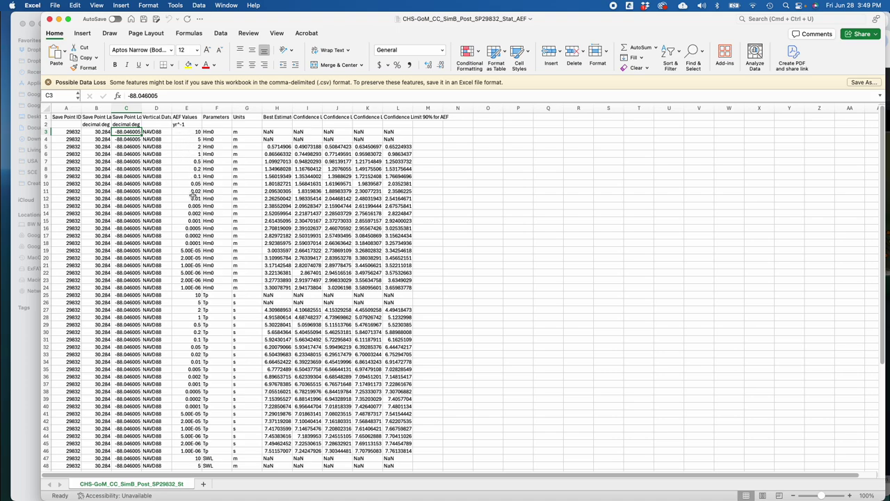
{"action": "scroll", "coordinate": [219, 383], "scroll_direction": "down", "scroll_amount": 3}
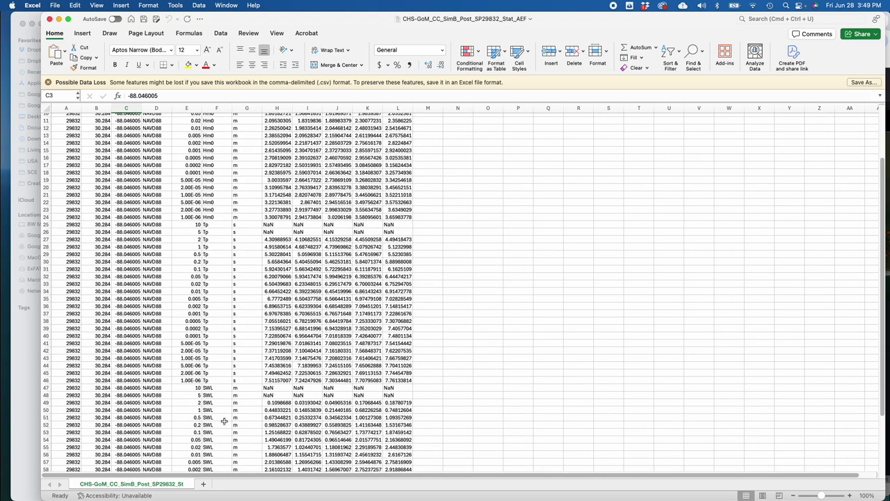
{"action": "scroll", "coordinate": [222, 399], "scroll_direction": "up", "scroll_amount": 3}
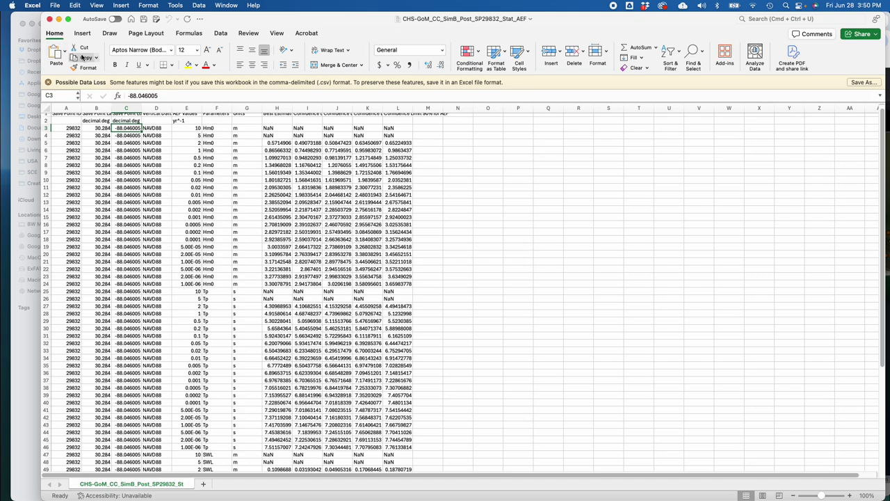
- Close Excel, collapse the H5 folder and expand the PLOTS folder
{"action": "left_click", "coordinate": [50, 20]}
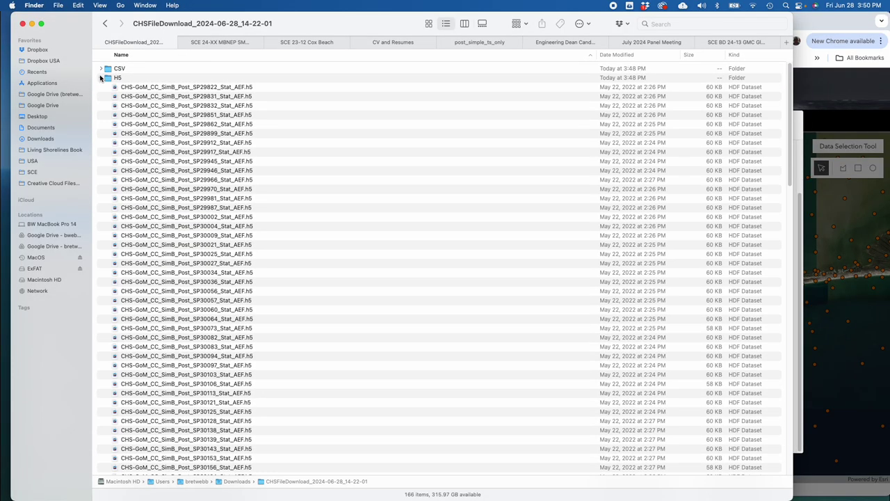
{"action": "left_click", "coordinate": [101, 78]}
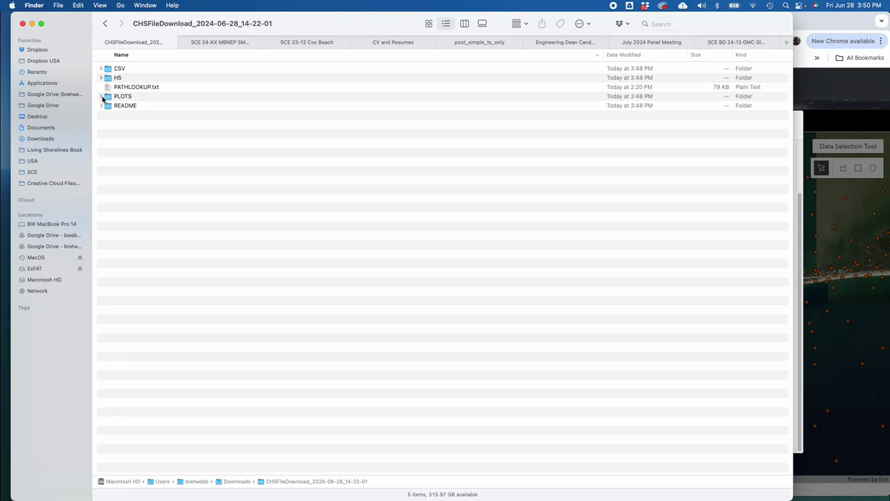
{"action": "left_click", "coordinate": [101, 97]}
{"action": "scroll", "coordinate": [157, 200], "scroll_direction": "down", "scroll_amount": 6}
- Quick Look the vg30097 still water level plot, then close the preview
{"action": "left_click", "coordinate": [227, 170]}
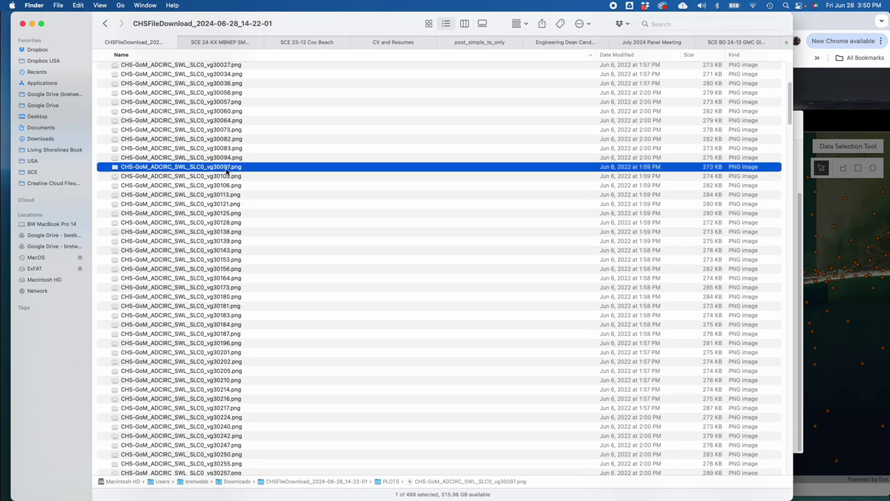
{"action": "key", "text": "space"}
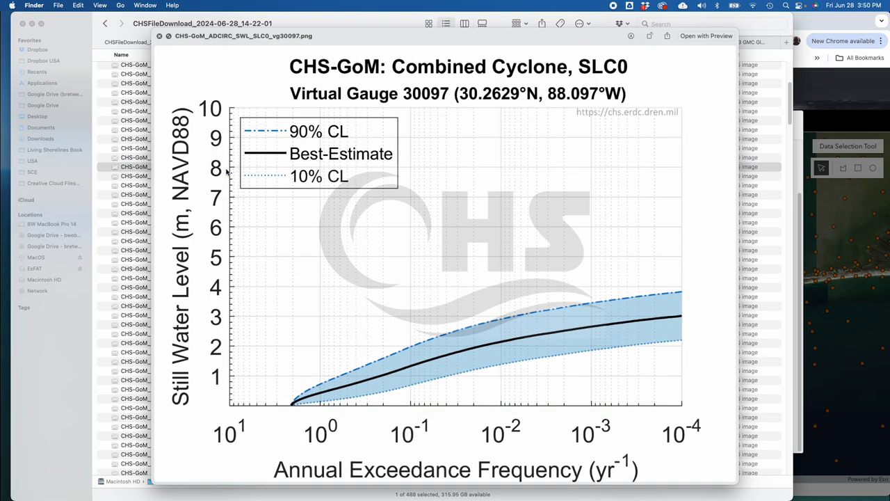
{"action": "key", "text": "space"}
{"action": "scroll", "coordinate": [229, 169], "scroll_direction": "down", "scroll_amount": 10}
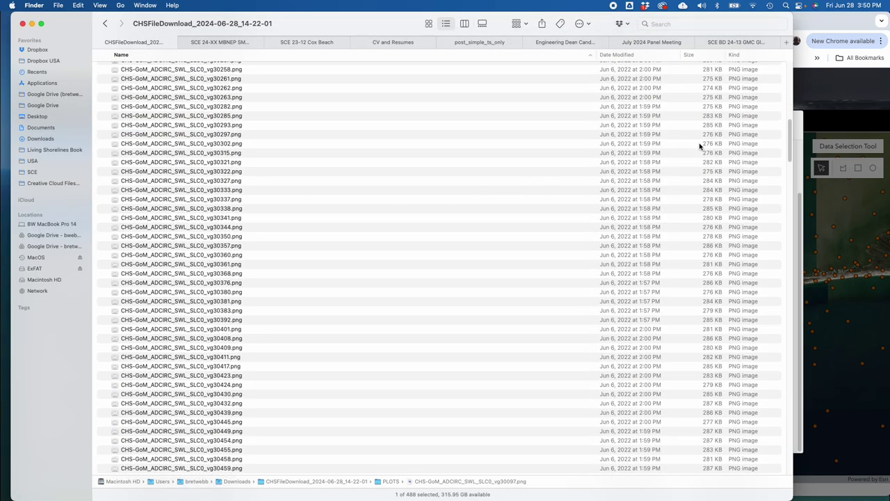
{"action": "left_click_drag", "start_coordinate": [790, 143], "coordinate": [798, 66]}
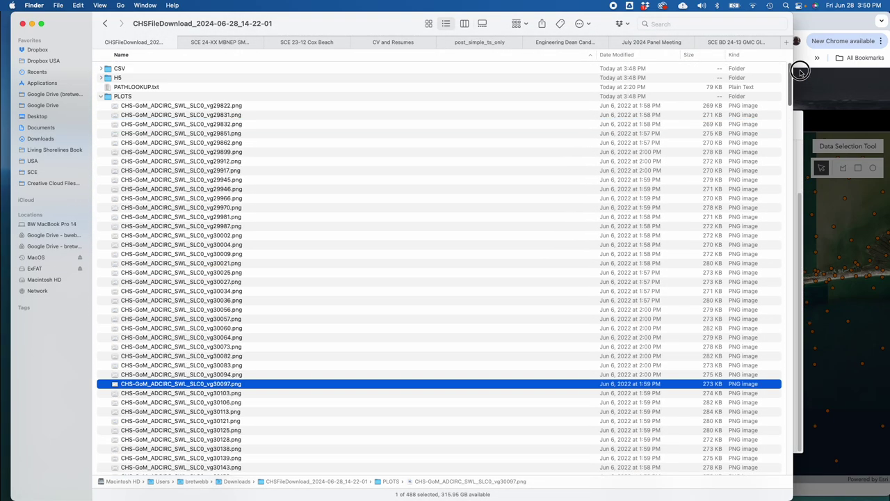
- Collapse PLOTS, expand README and preview the Metadata readme text
{"action": "left_click", "coordinate": [101, 98]}
{"action": "left_click", "coordinate": [101, 106]}
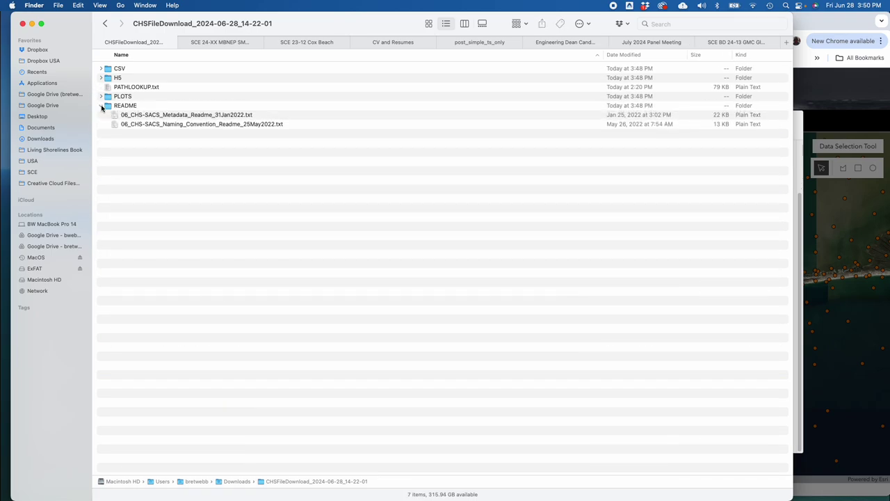
{"action": "left_click", "coordinate": [201, 116]}
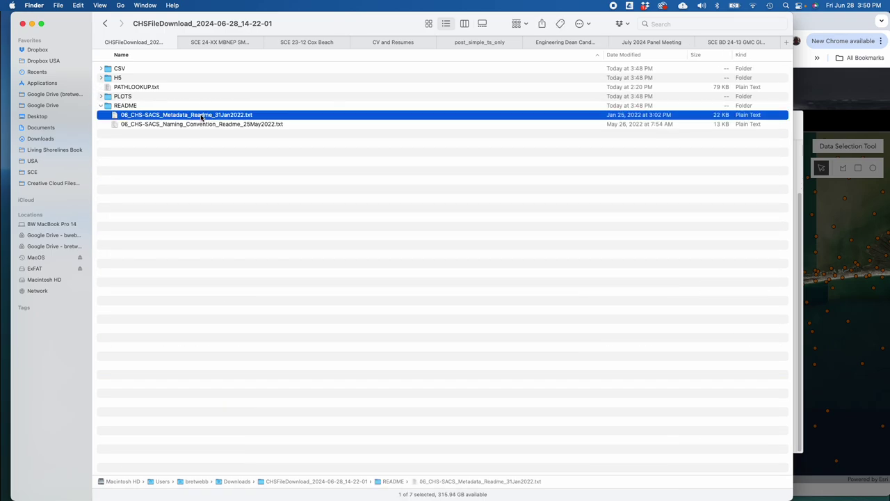
{"action": "key", "text": "space"}
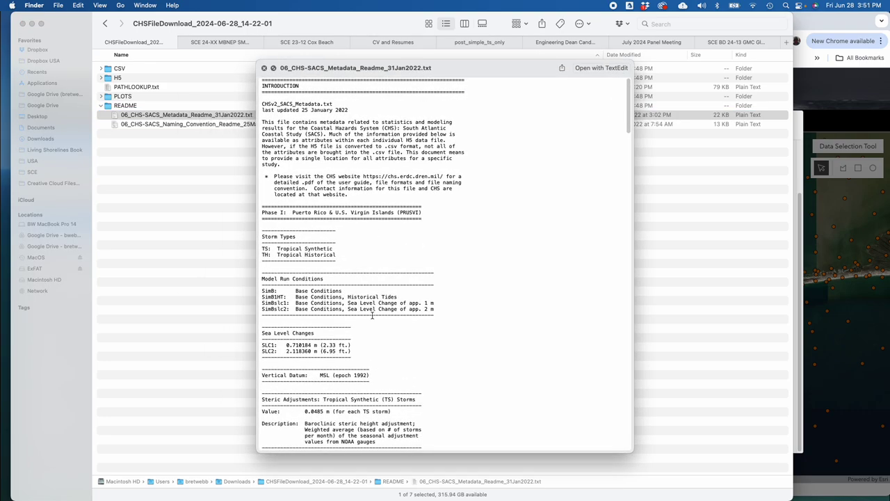
{"action": "scroll", "coordinate": [359, 253], "scroll_direction": "down", "scroll_amount": 2}
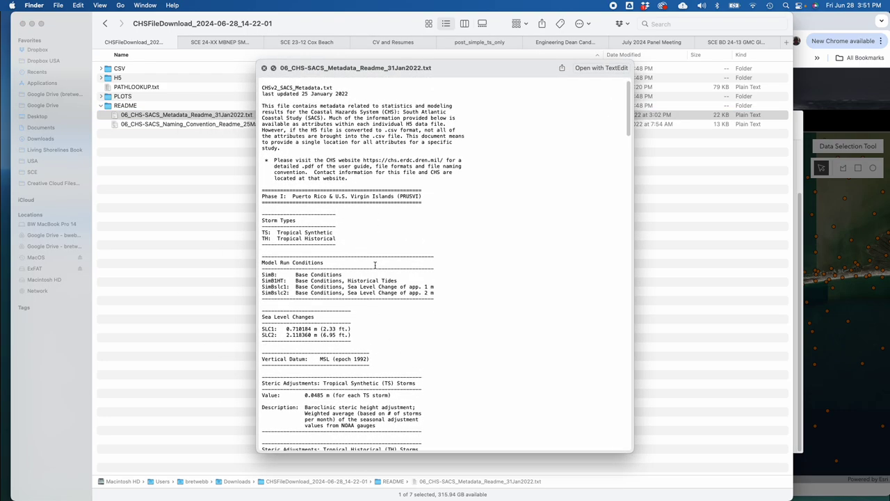
{"action": "scroll", "coordinate": [359, 249], "scroll_direction": "up", "scroll_amount": 2}
{"action": "key", "text": "space"}
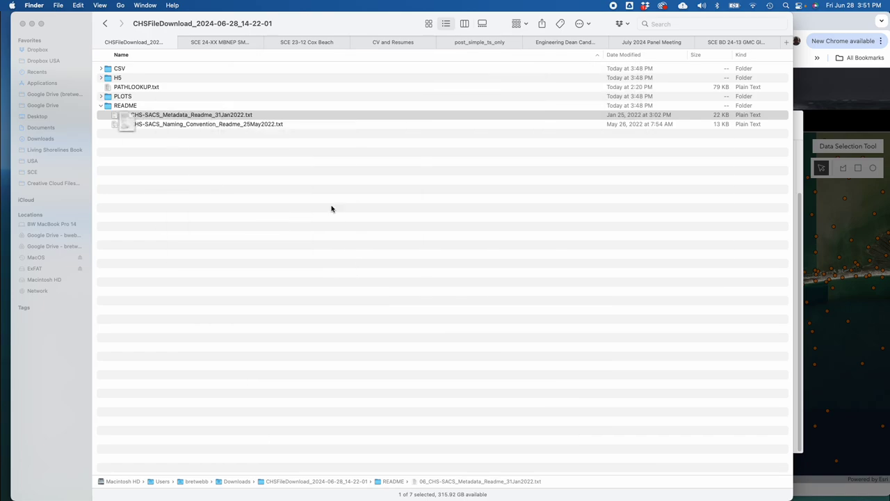
- Preview the Naming Convention readme and PATHLOOKUP.txt with Quick Look
{"action": "left_click", "coordinate": [230, 124]}
{"action": "key", "text": "space"}
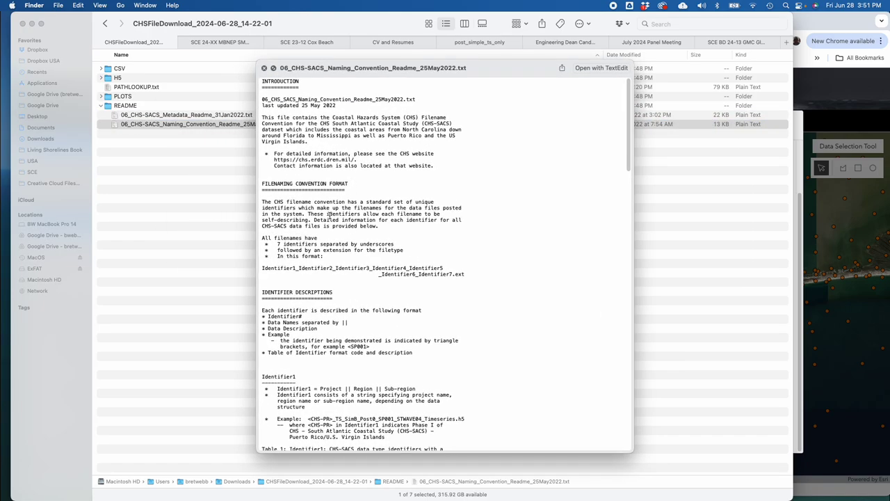
{"action": "key", "text": "space"}
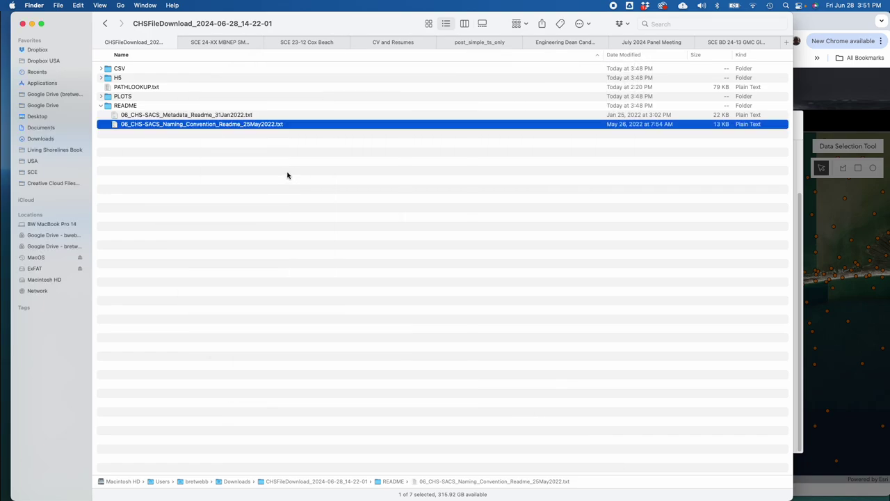
{"action": "left_click", "coordinate": [137, 89]}
{"action": "key", "text": "space"}
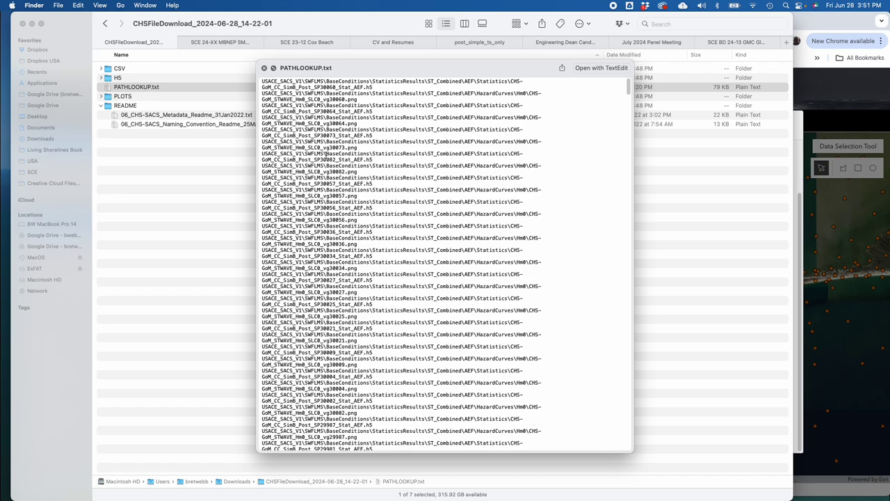
{"action": "key", "text": "space"}
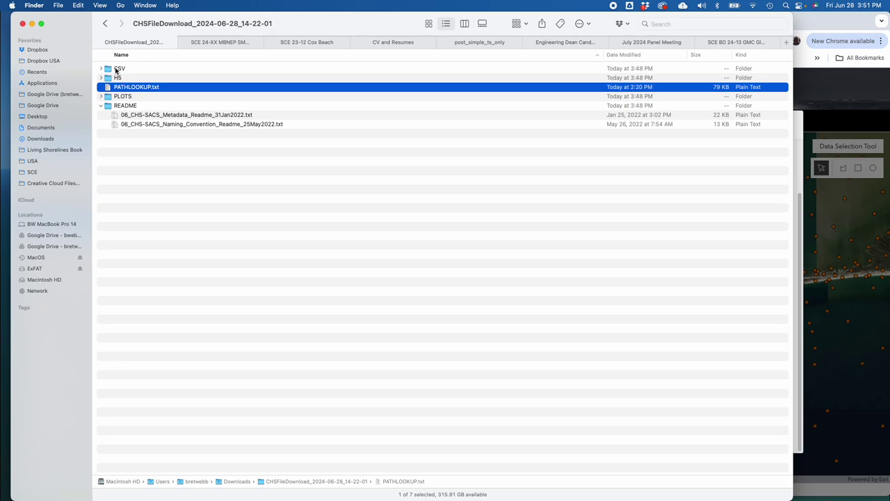
- Browse the CSV folder's 161 files, then return to 14-22-01, collapse README and shift Finder right
{"action": "double_click", "coordinate": [116, 69]}
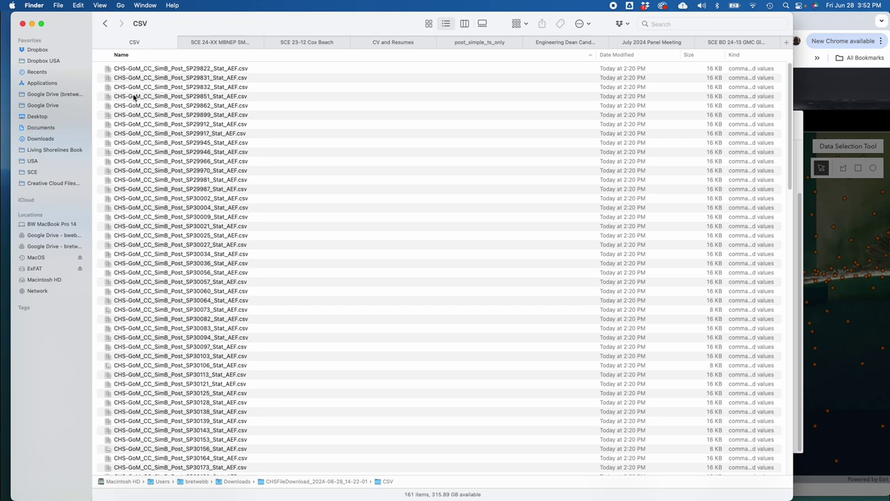
{"action": "left_click", "coordinate": [105, 23]}
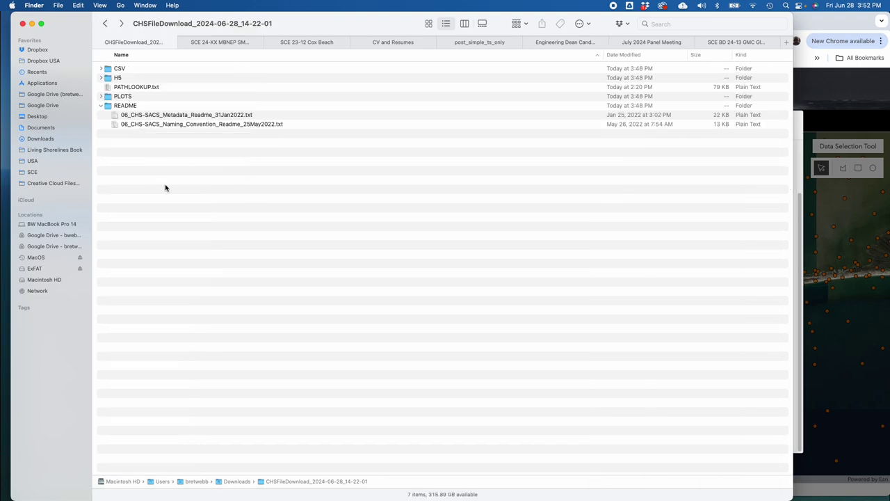
{"action": "left_click", "coordinate": [101, 106]}
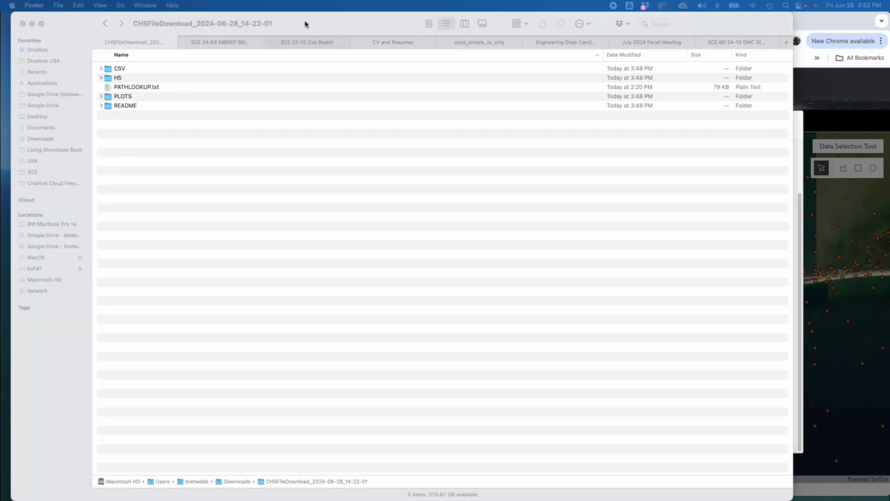
{"action": "left_click_drag", "start_coordinate": [378, 25], "coordinate": [388, 23]}
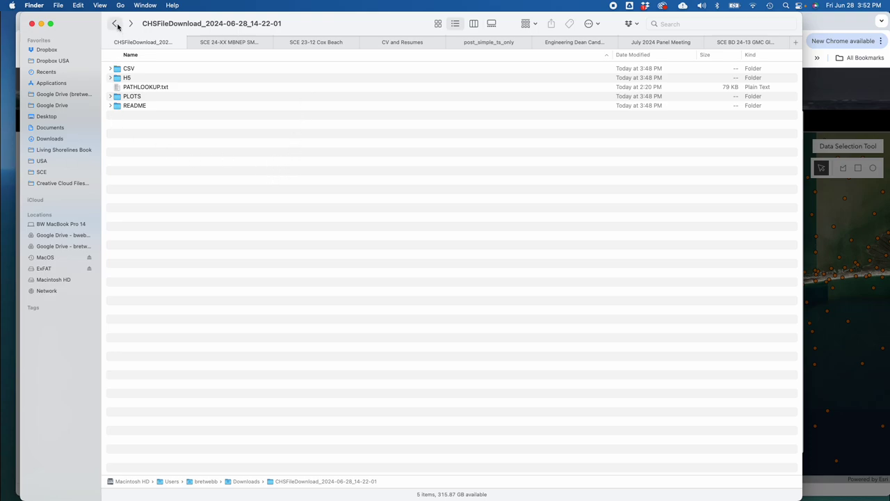
{"action": "left_click_drag", "start_coordinate": [301, 28], "coordinate": [344, 23]}
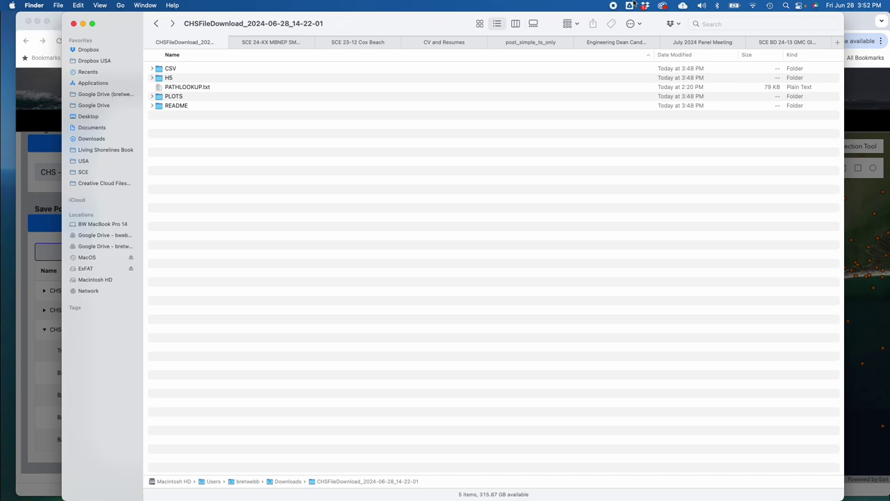